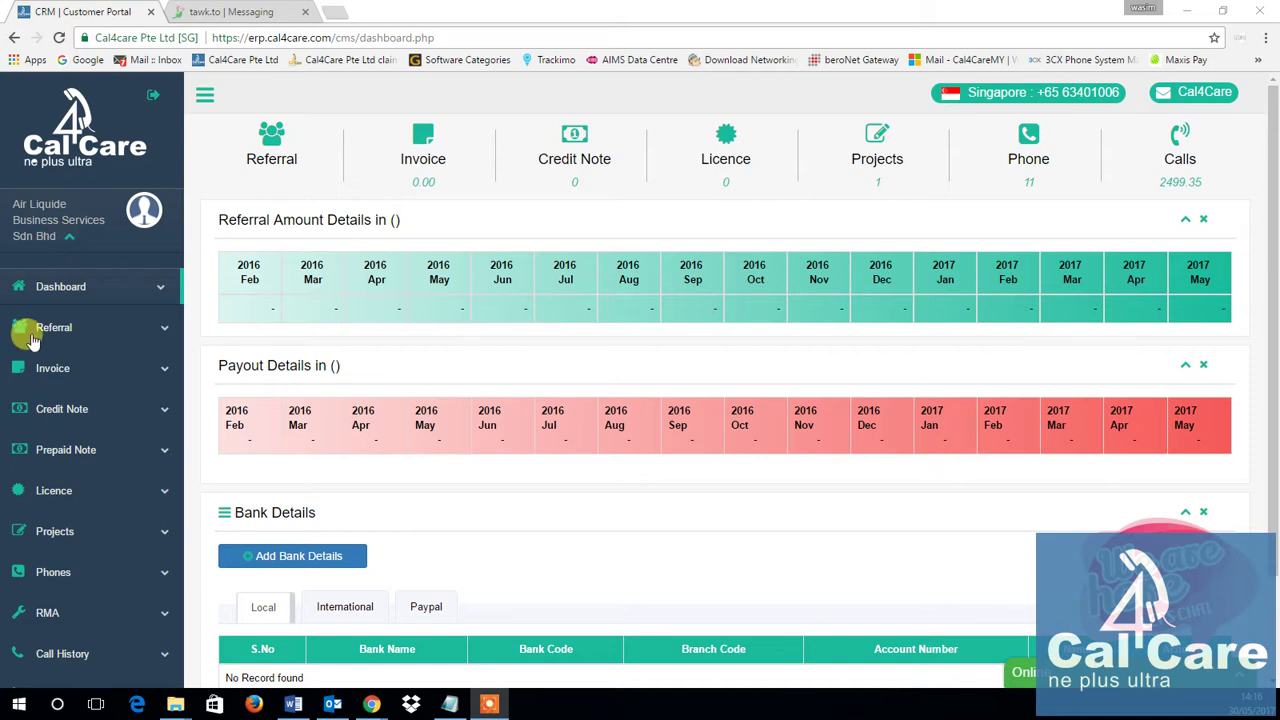
# - Search Call History by date range, with 29-05-2017 as both From and To dates
pyautogui.scroll(-2, 40, 345)
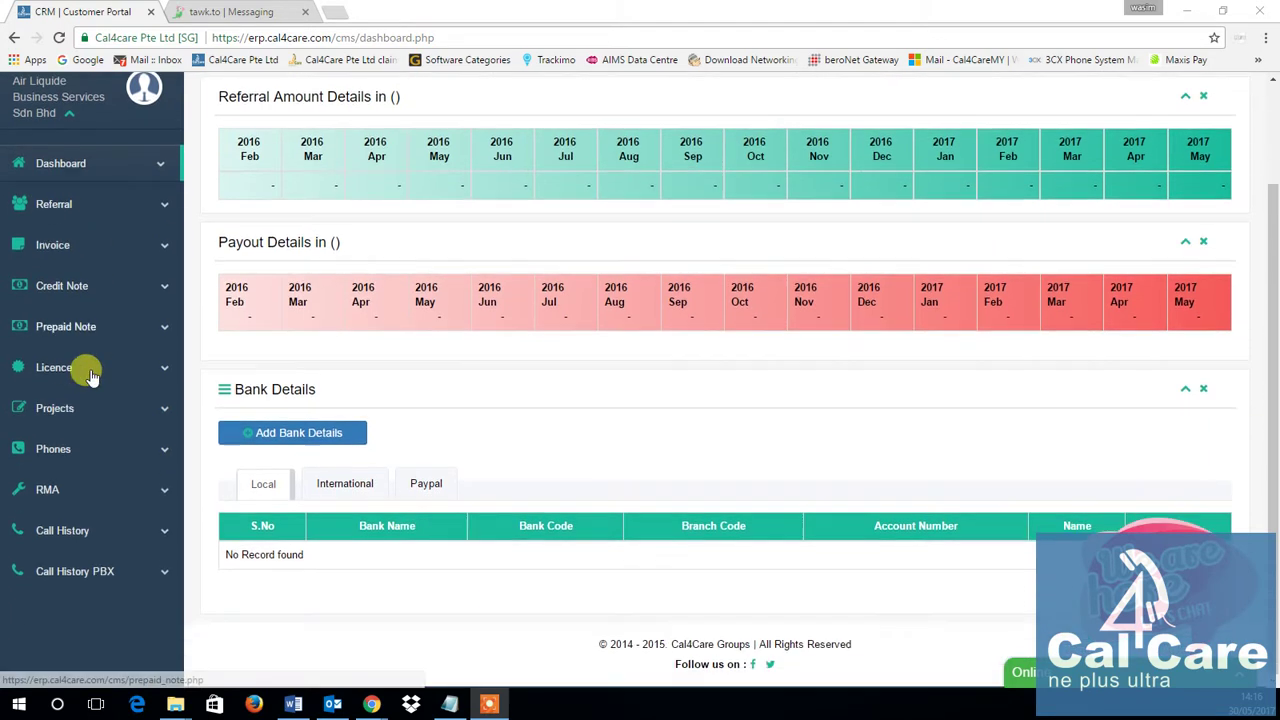
pyautogui.click(86, 532)
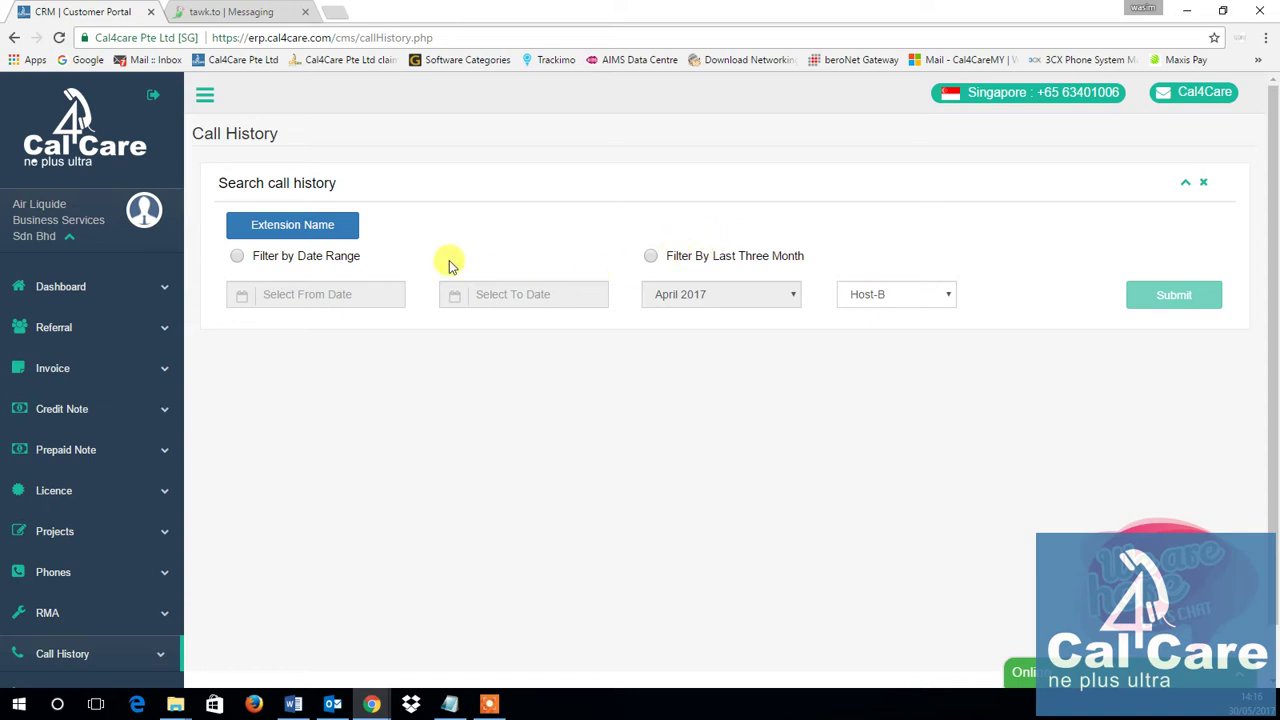
pyautogui.click(237, 260)
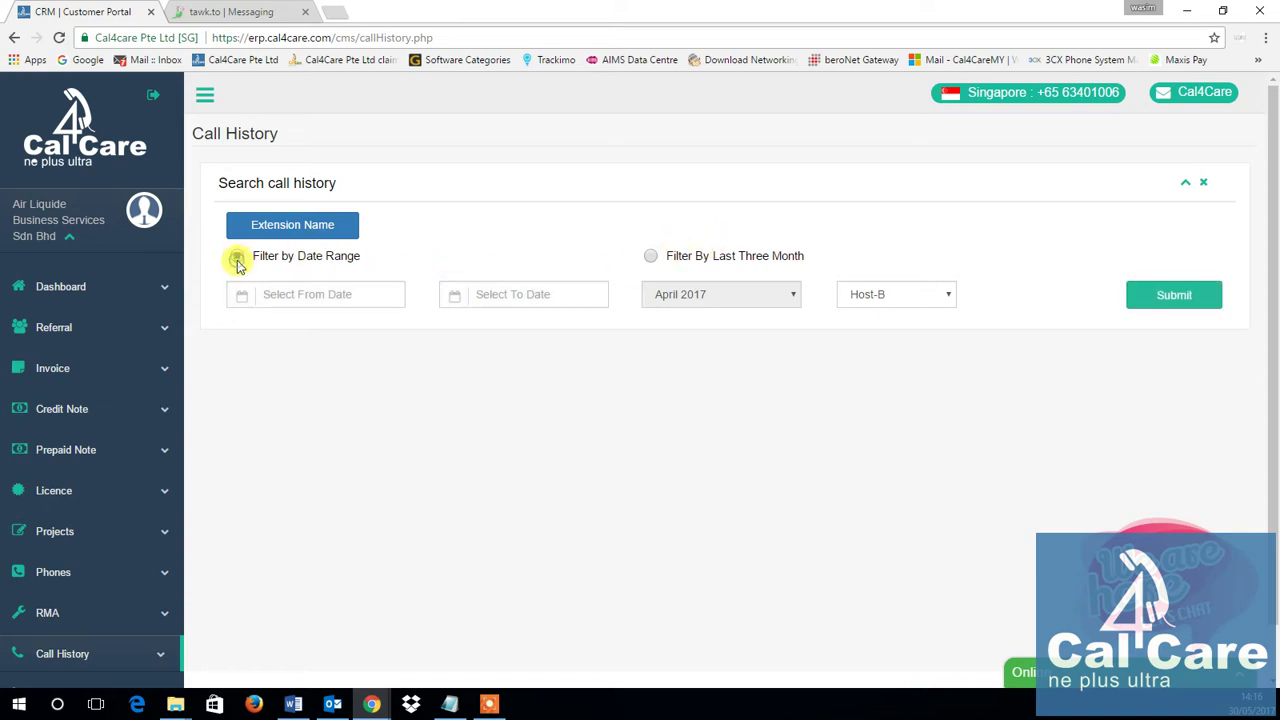
pyautogui.click(305, 294)
pyautogui.click(283, 468)
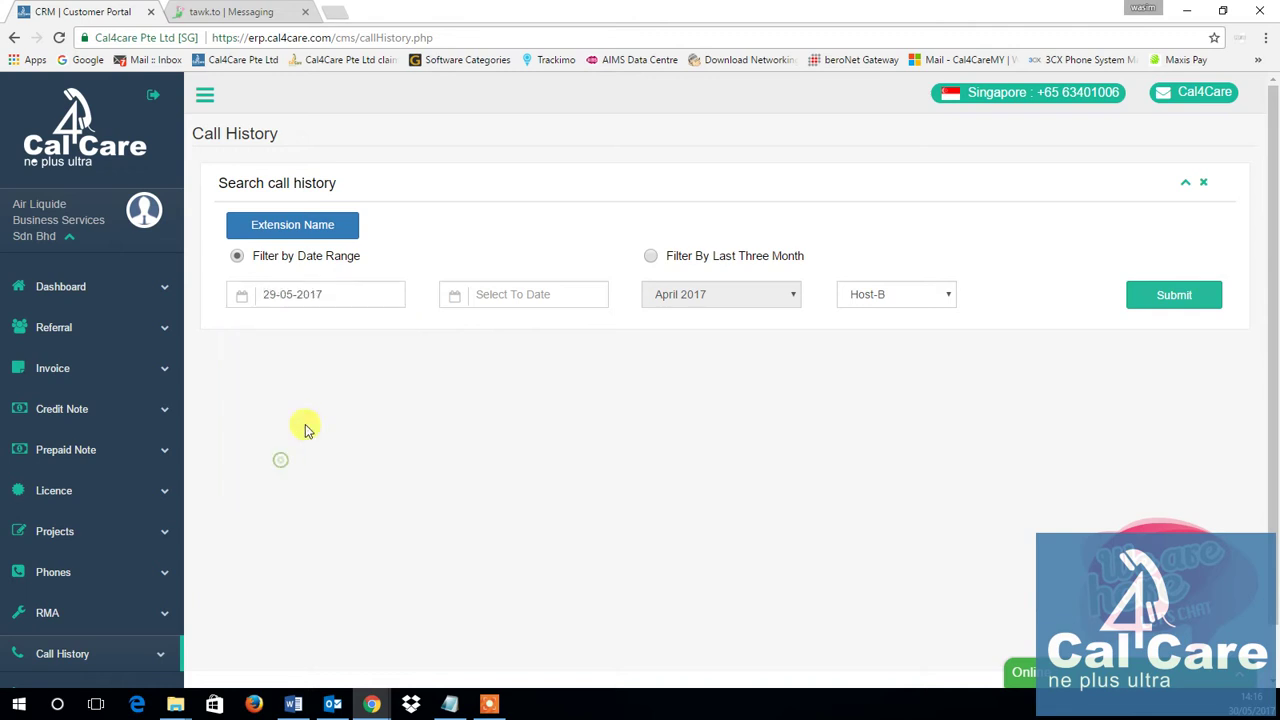
pyautogui.click(522, 294)
pyautogui.click(486, 468)
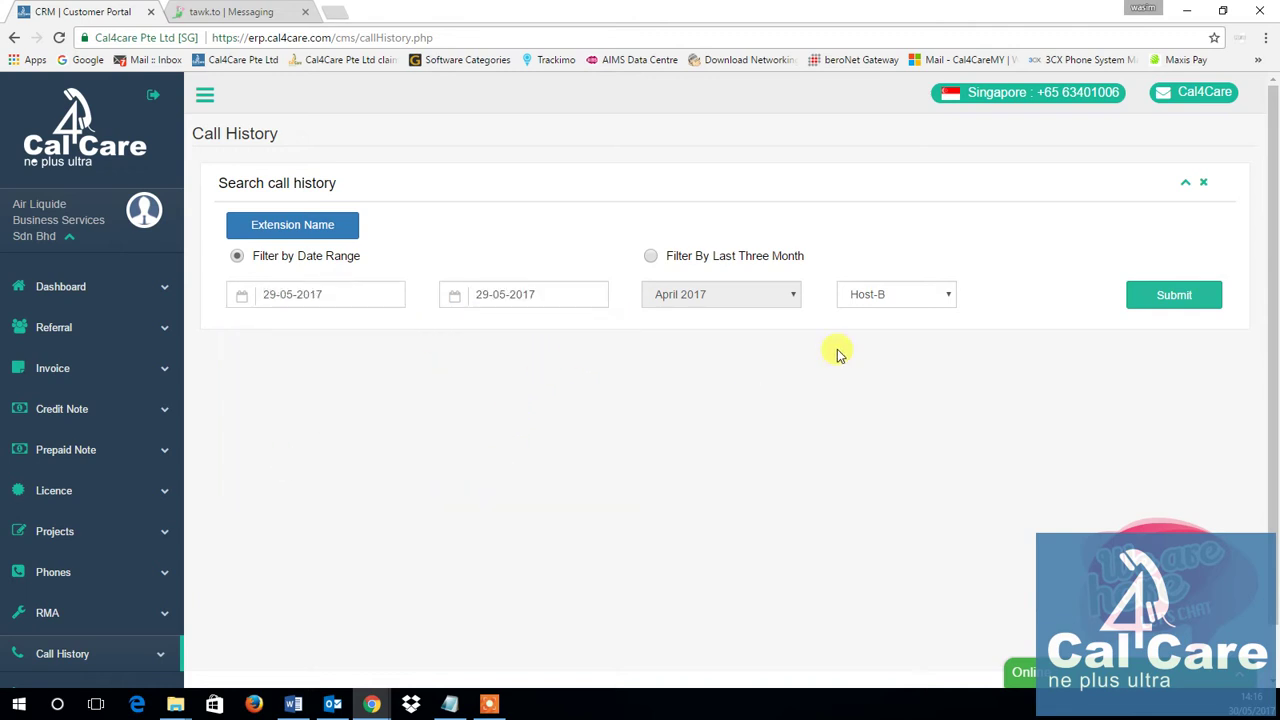
pyautogui.click(1157, 303)
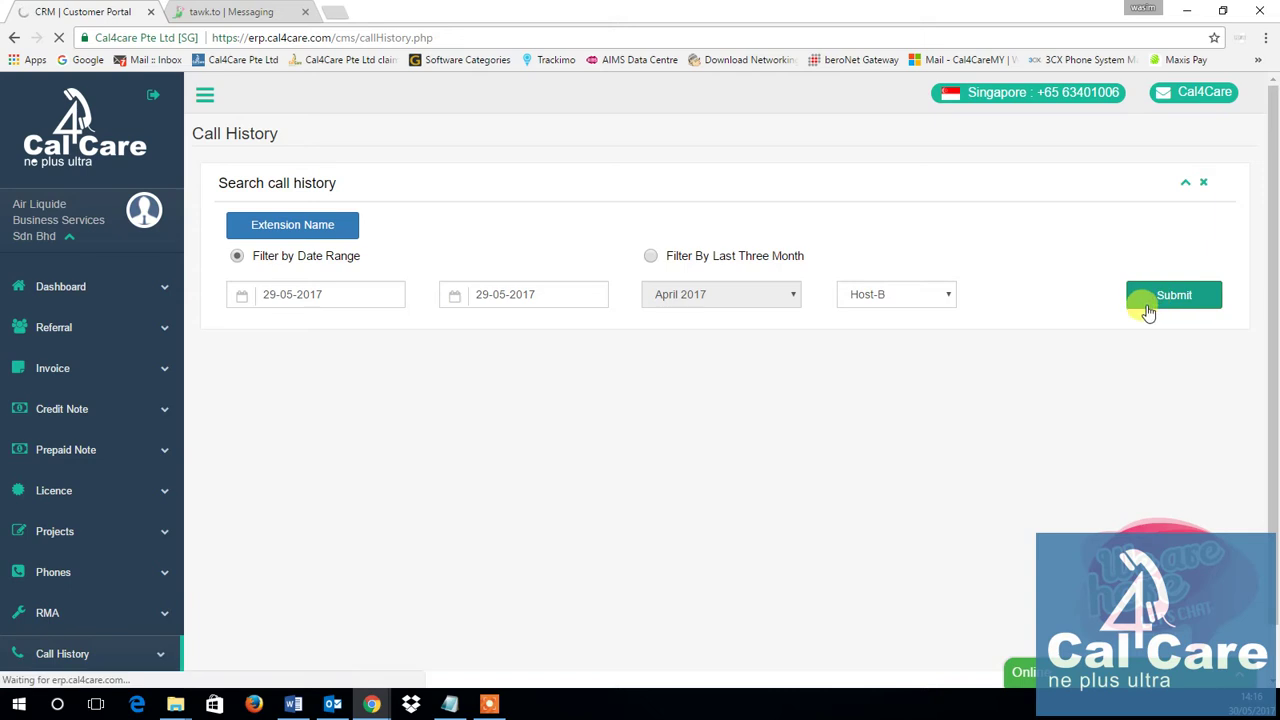
pyautogui.scroll(-2, 612, 468)
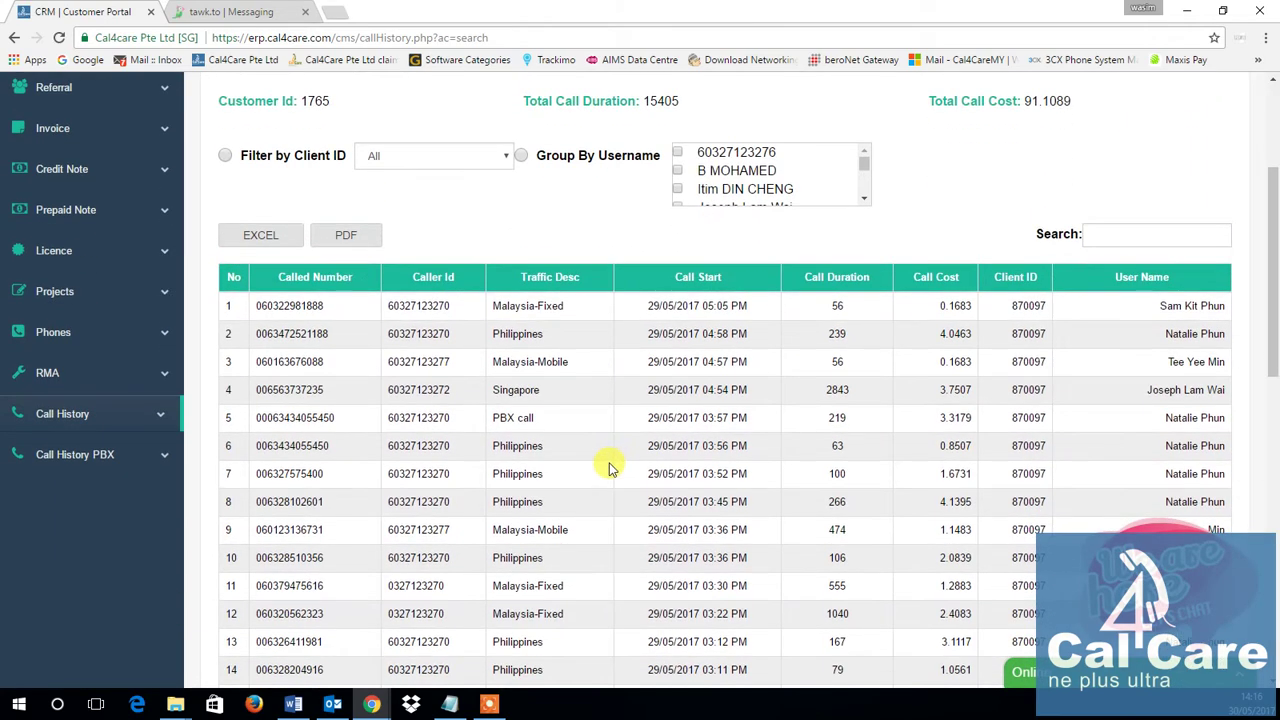
pyautogui.scroll(2, 597, 472)
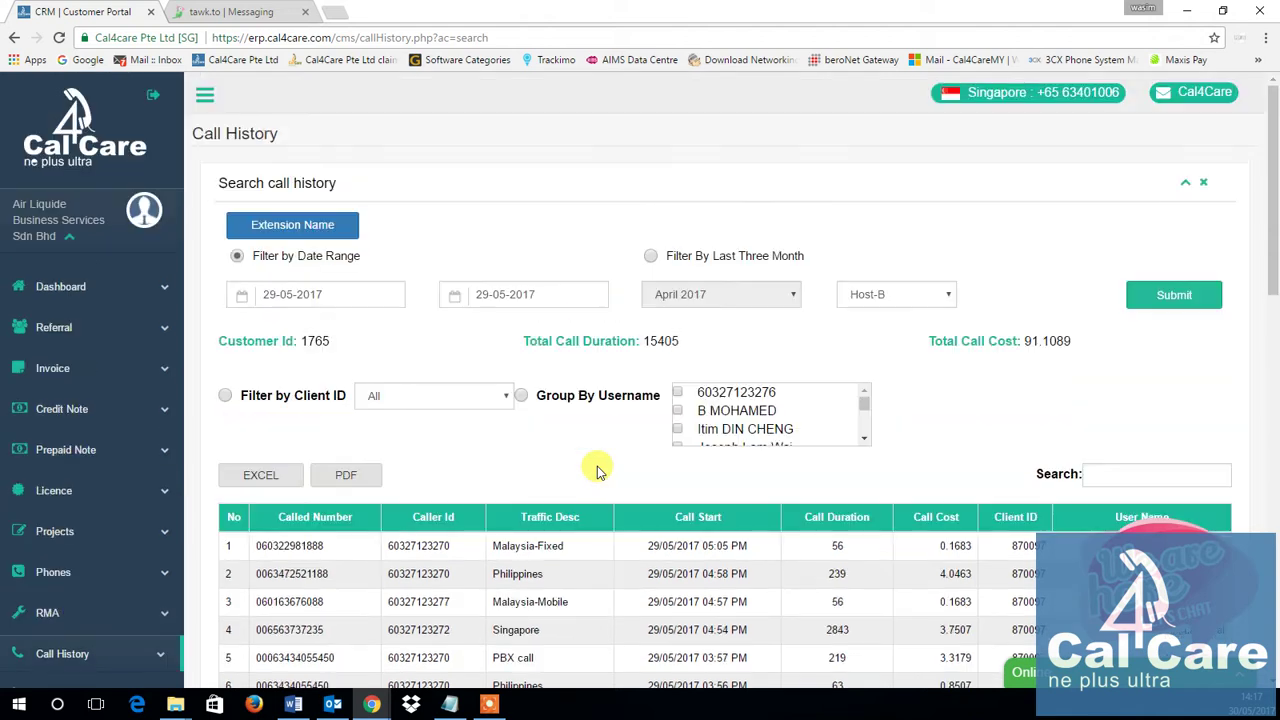
pyautogui.scroll(-3, 597, 472)
pyautogui.scroll(-2, 597, 472)
pyautogui.scroll(1, 950, 455)
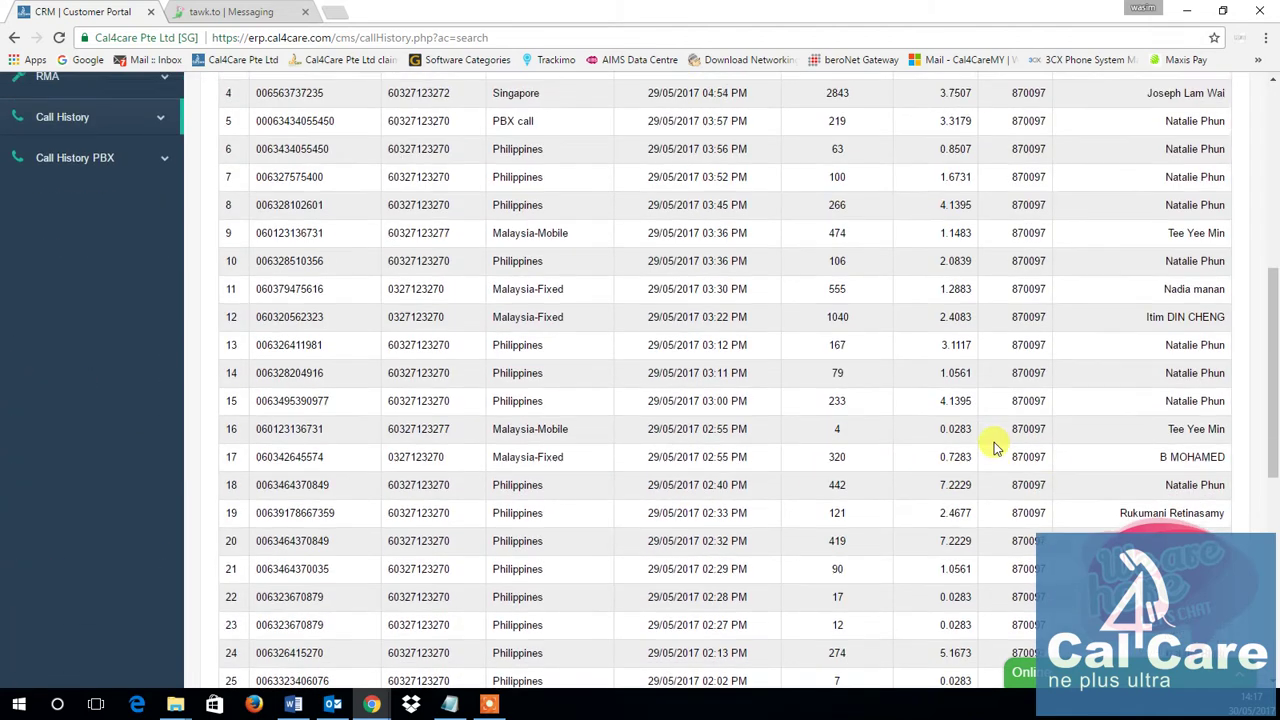
pyautogui.scroll(2, 990, 443)
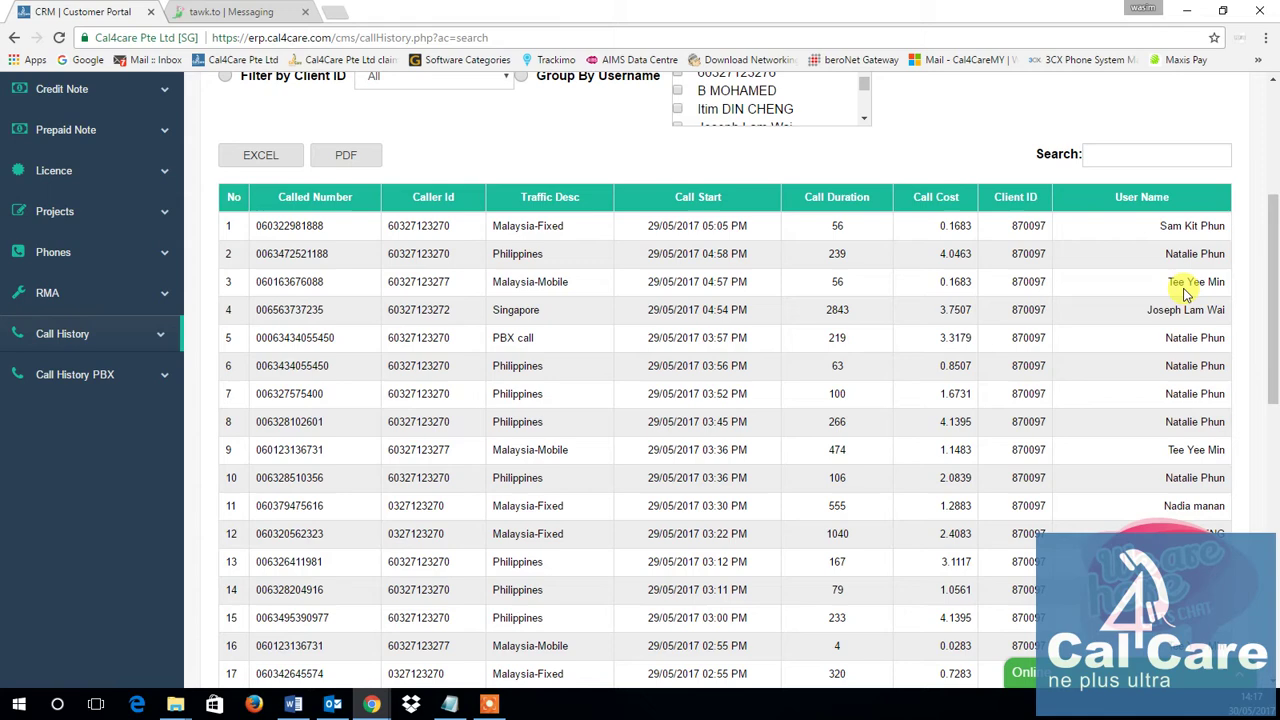
pyautogui.scroll(-2, 1108, 297)
pyautogui.scroll(-6, 1166, 314)
pyautogui.scroll(4, 1049, 391)
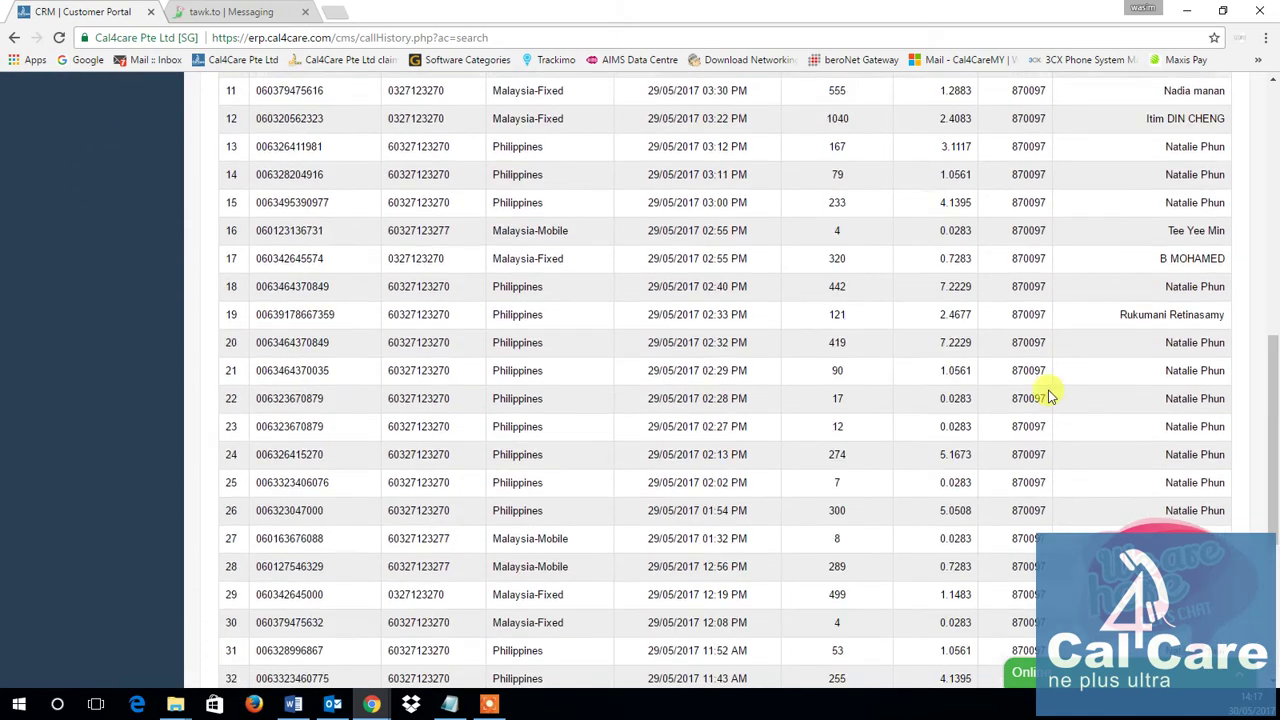
pyautogui.scroll(4, 1037, 394)
pyautogui.scroll(2, 1023, 386)
pyautogui.scroll(1, 1022, 390)
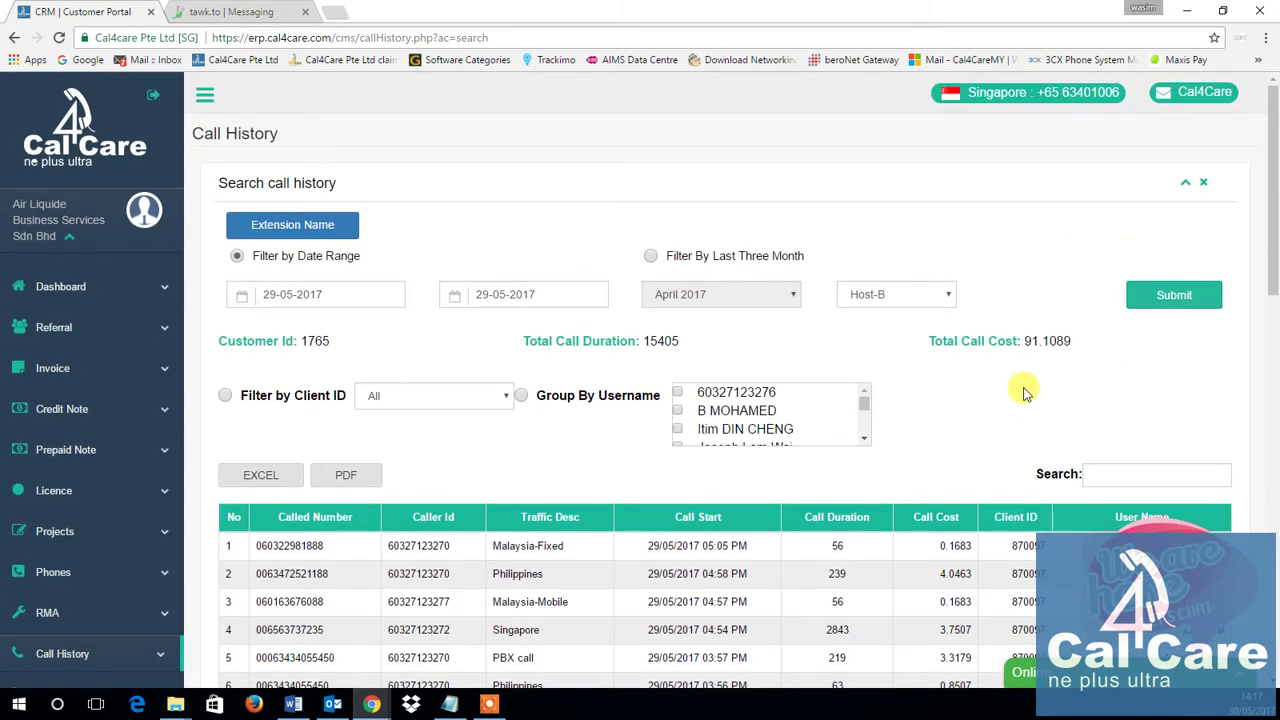
# - Group the 29 May calls by username, tick two users, and resubmit the search
pyautogui.click(225, 396)
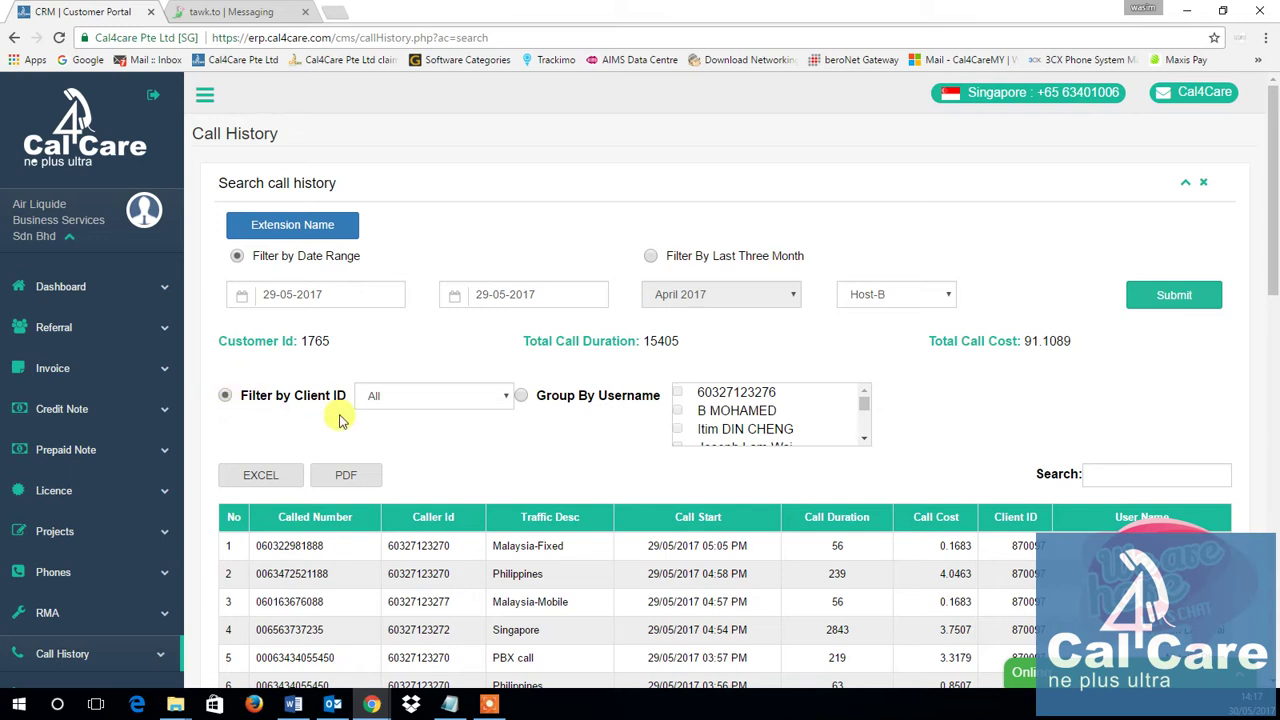
pyautogui.click(478, 403)
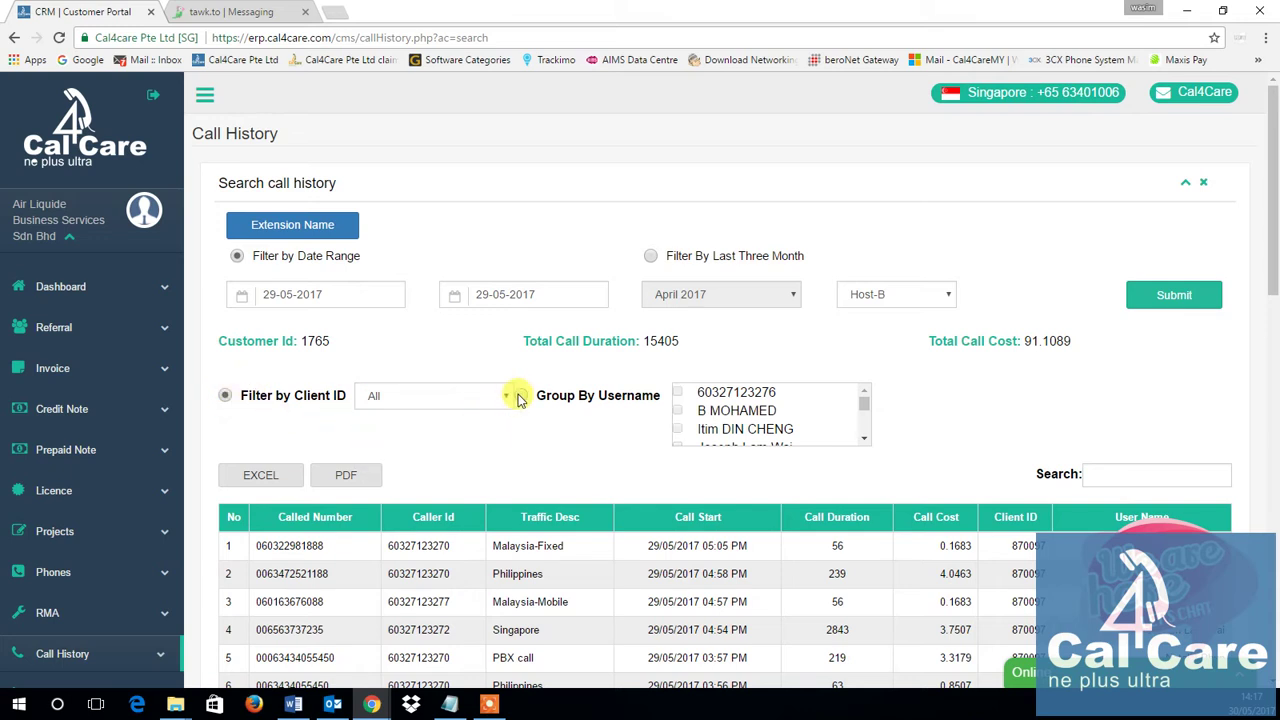
pyautogui.click(519, 397)
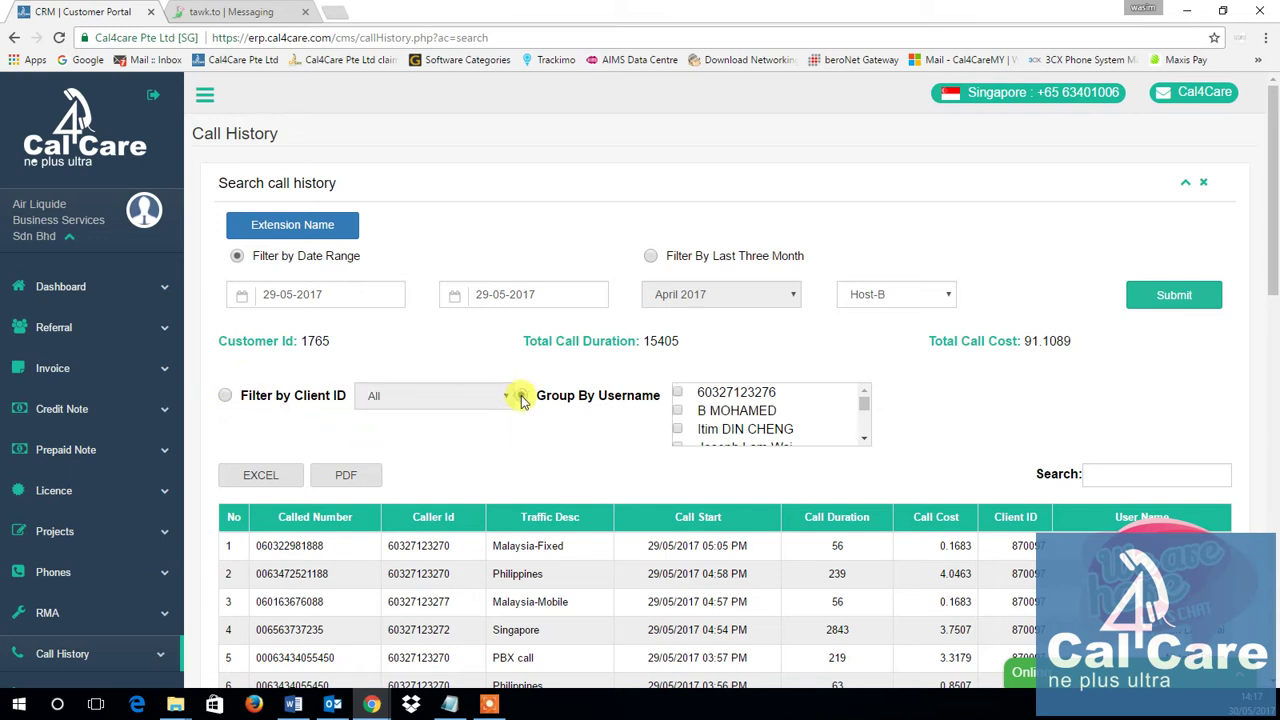
pyautogui.scroll(-2, 790, 412)
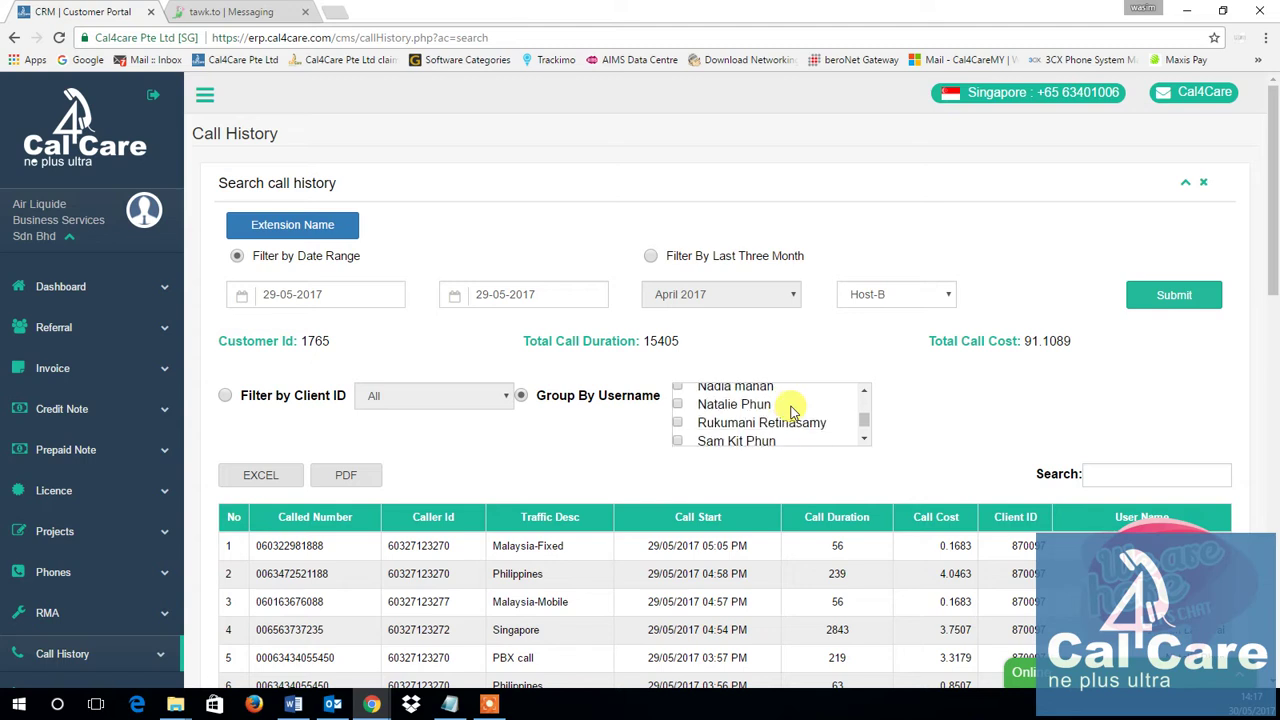
pyautogui.scroll(-1, 762, 390)
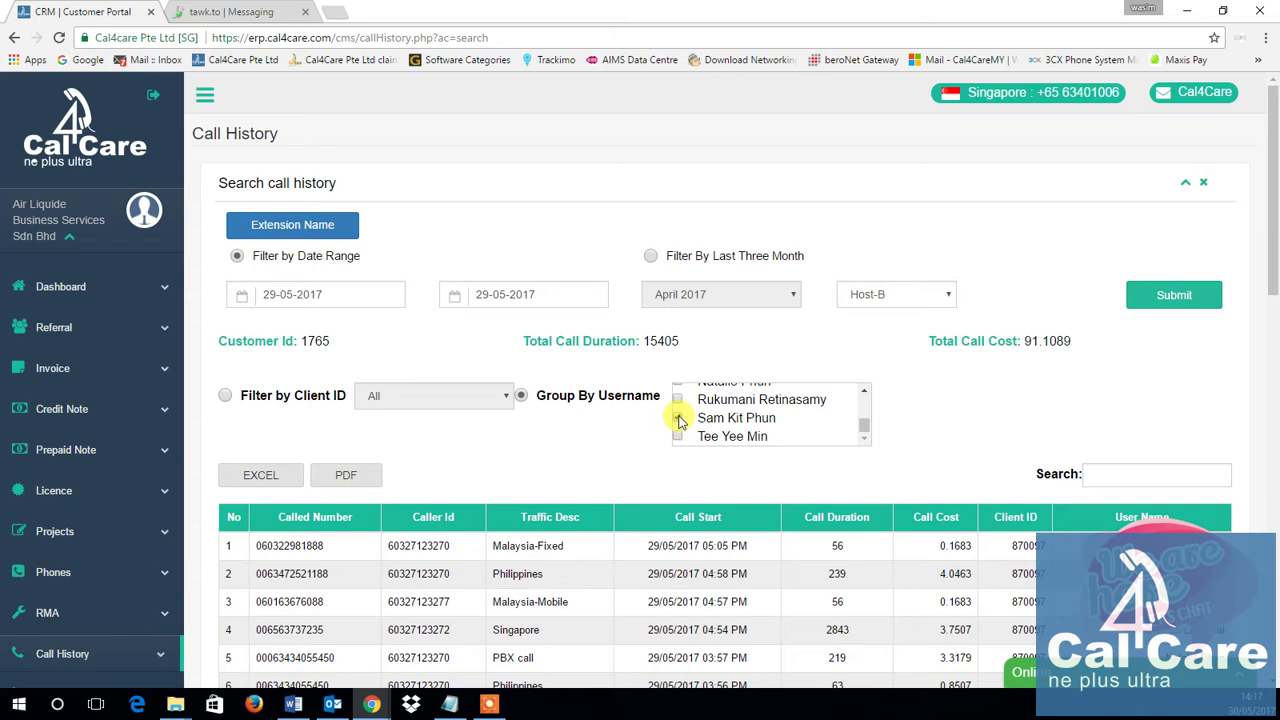
pyautogui.click(678, 418)
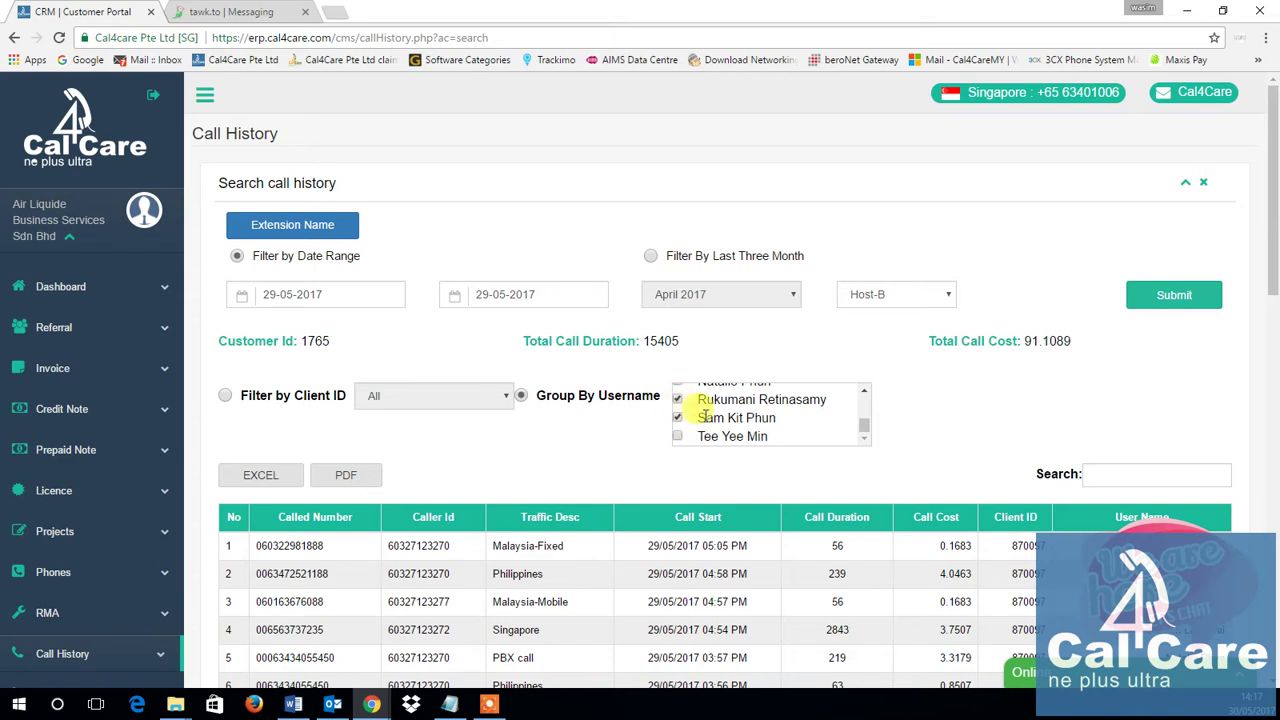
pyautogui.click(1158, 302)
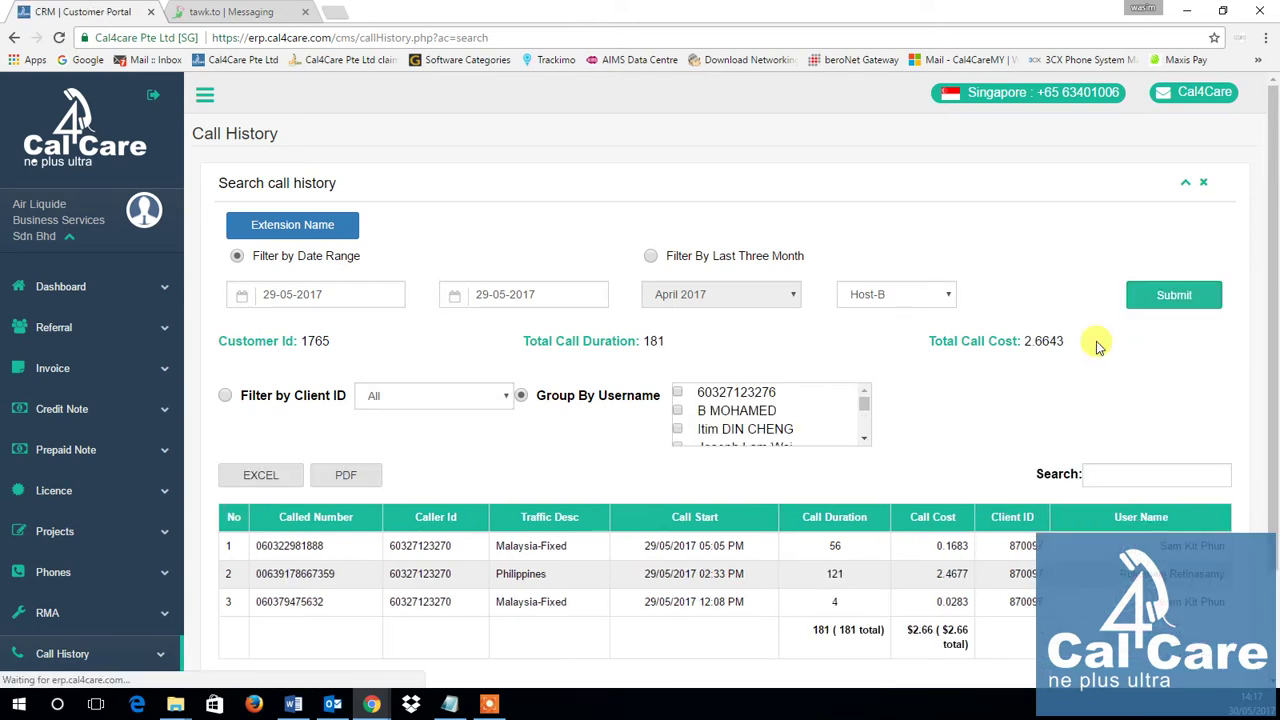
# - Scroll through the three filtered 29 May calls and their costs
pyautogui.scroll(-2, 933, 449)
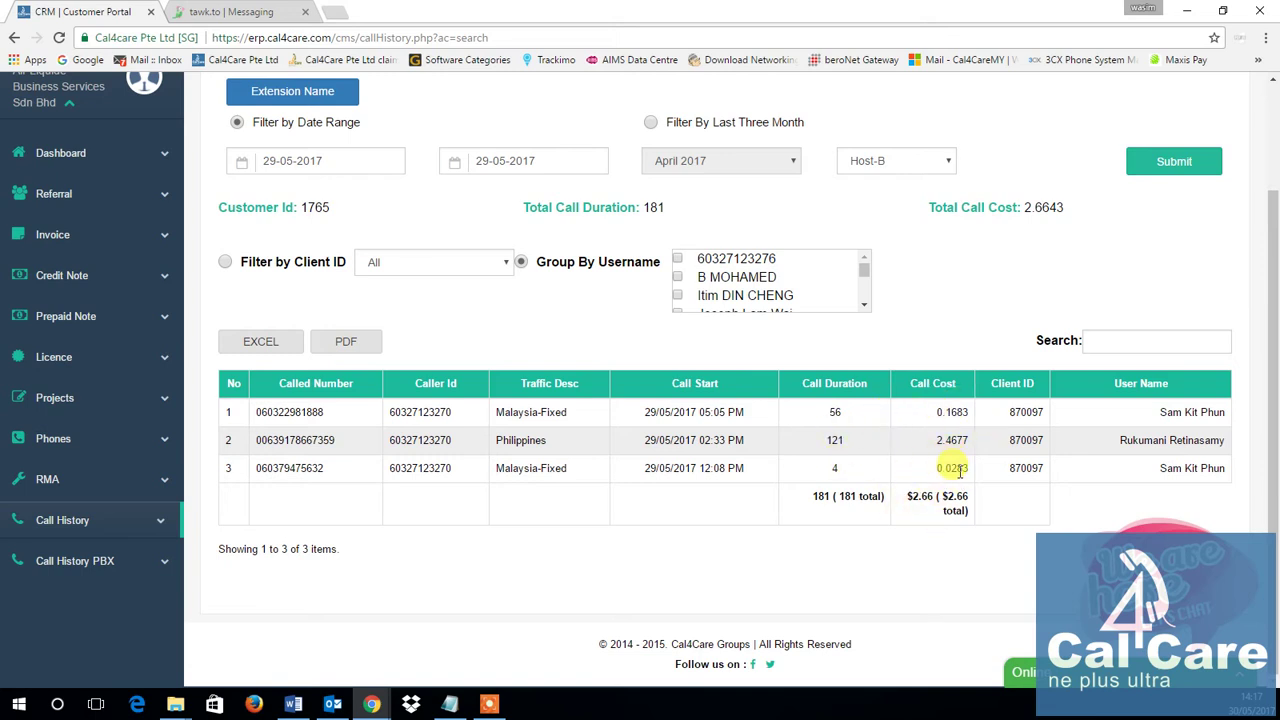
pyautogui.scroll(1, 958, 470)
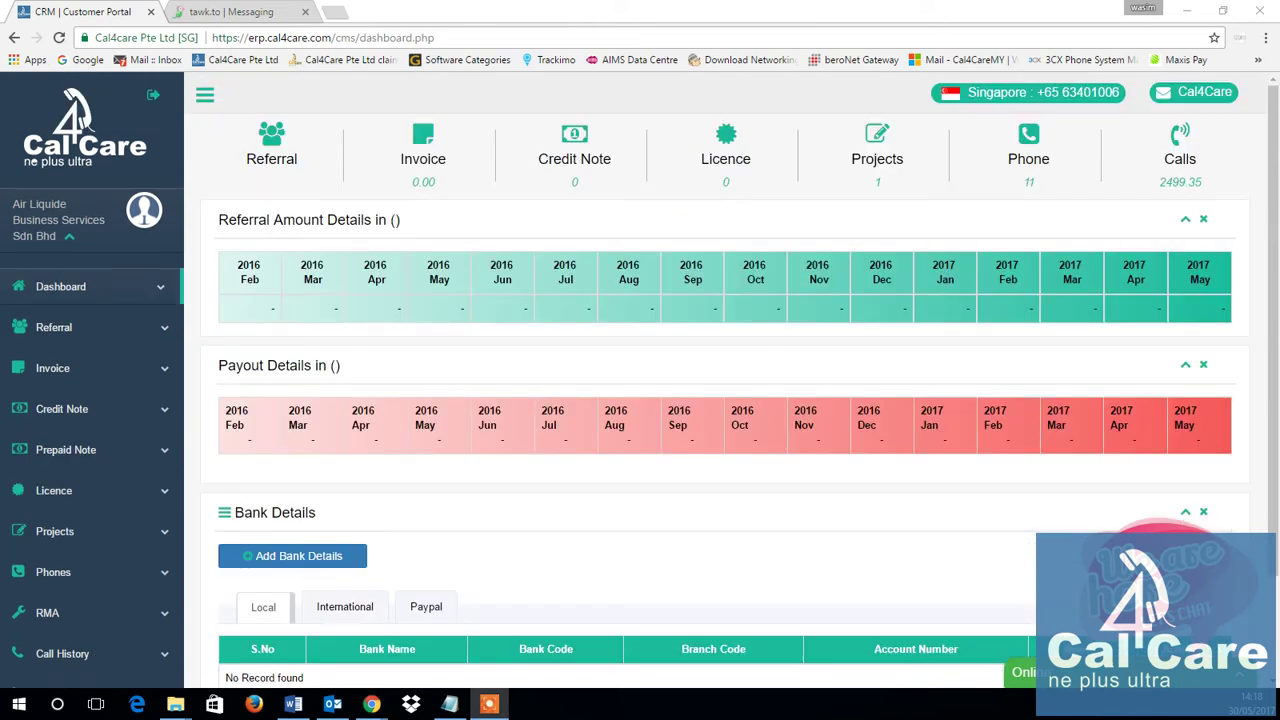
# - Open Call History PBX from the dashboard sidebar
pyautogui.scroll(-3, 133, 449)
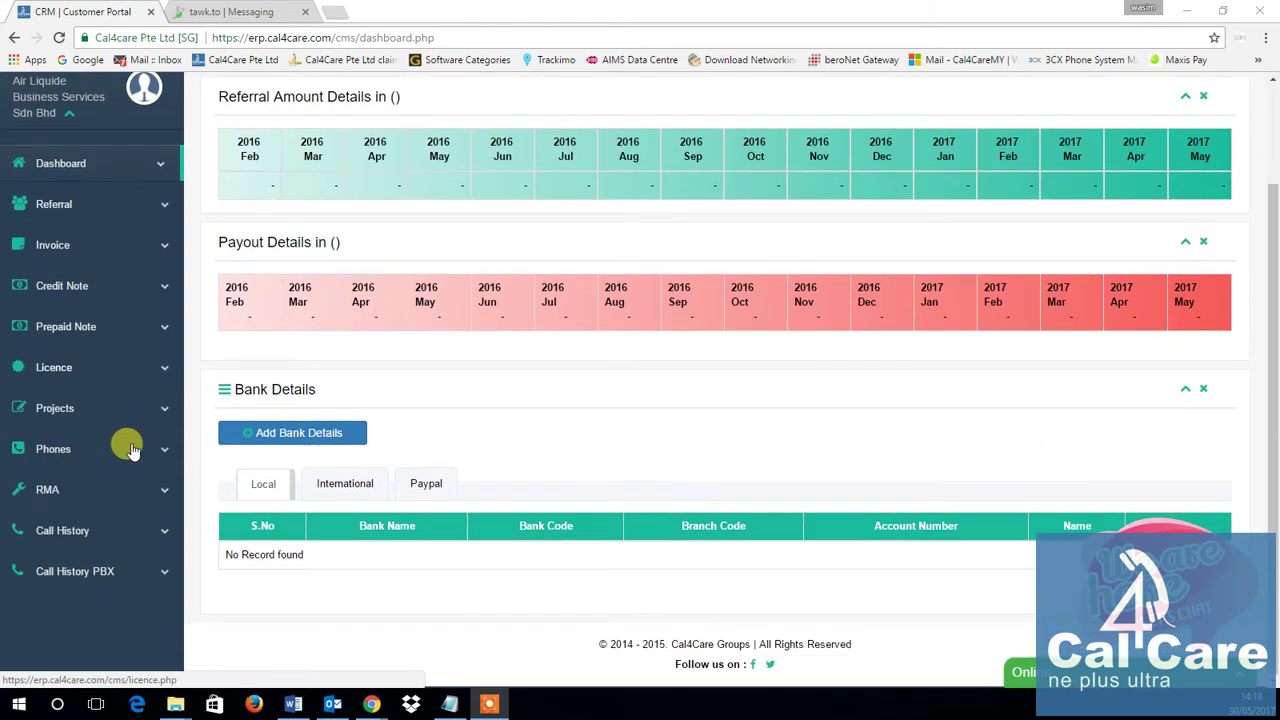
pyautogui.click(100, 575)
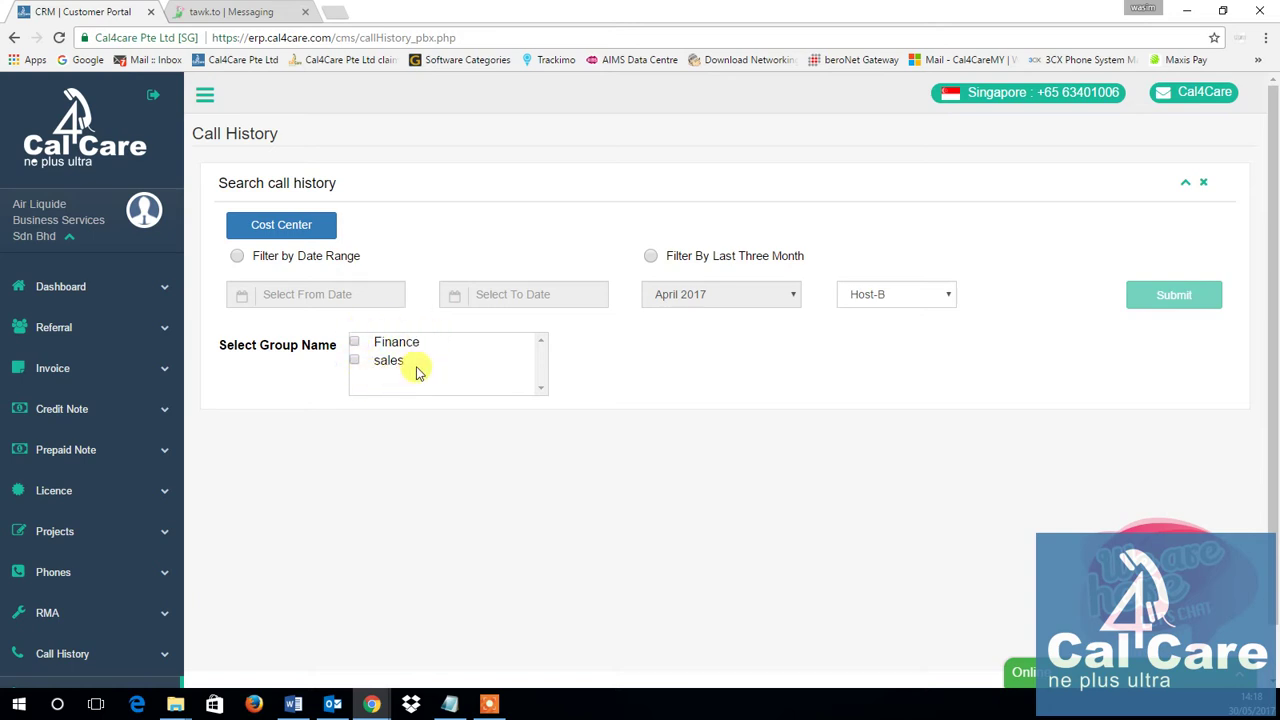
# - Set the PBX date range to 29-05-2017 for both ends, tick sales, and submit
pyautogui.click(237, 258)
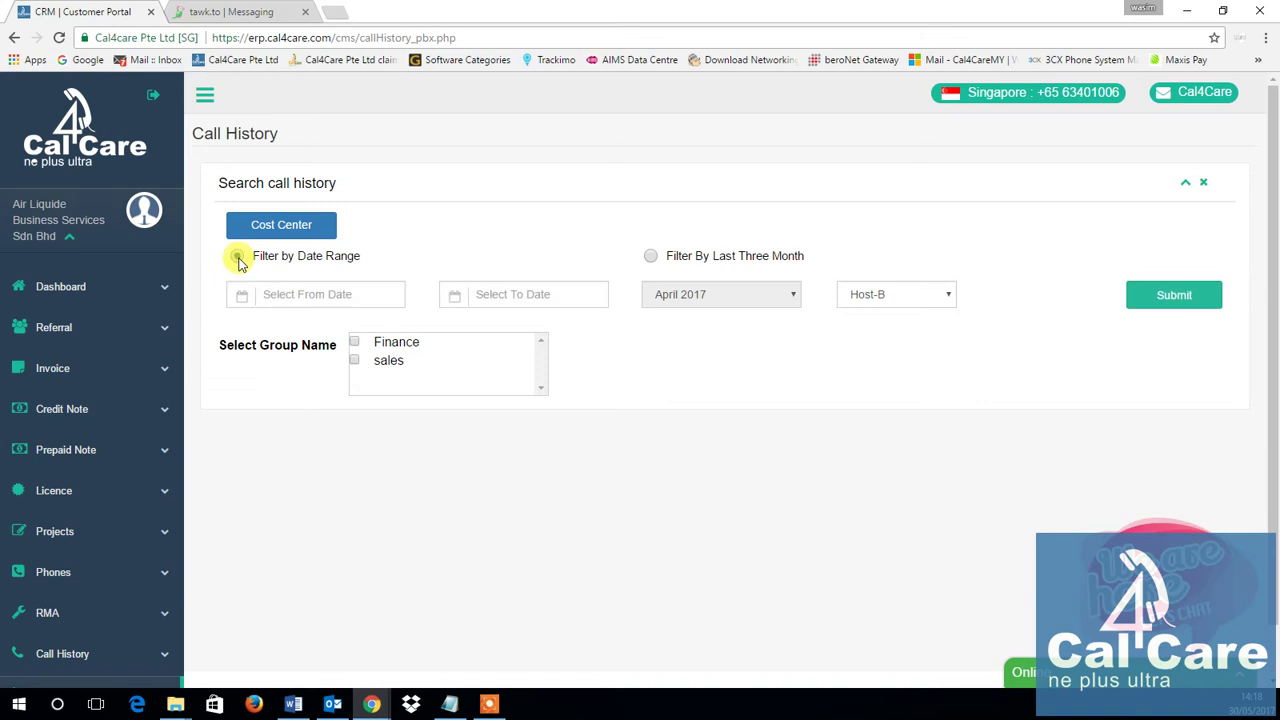
pyautogui.click(275, 293)
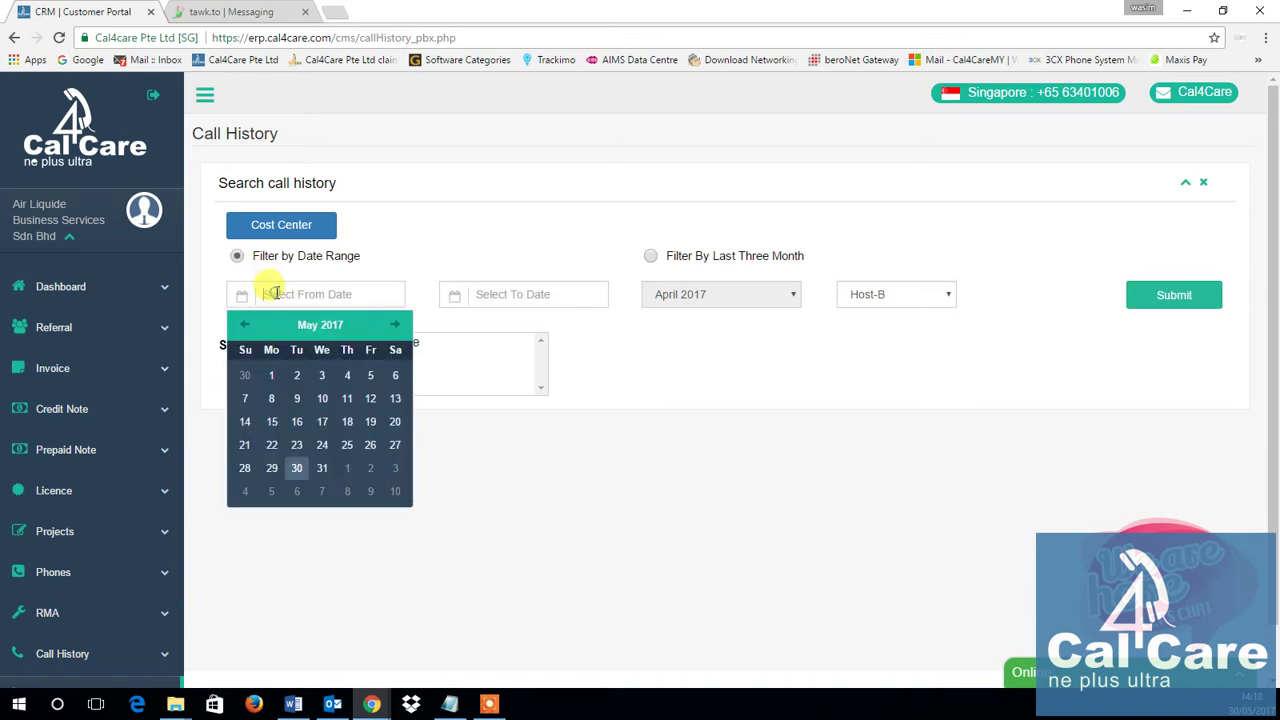
pyautogui.click(274, 470)
pyautogui.click(530, 293)
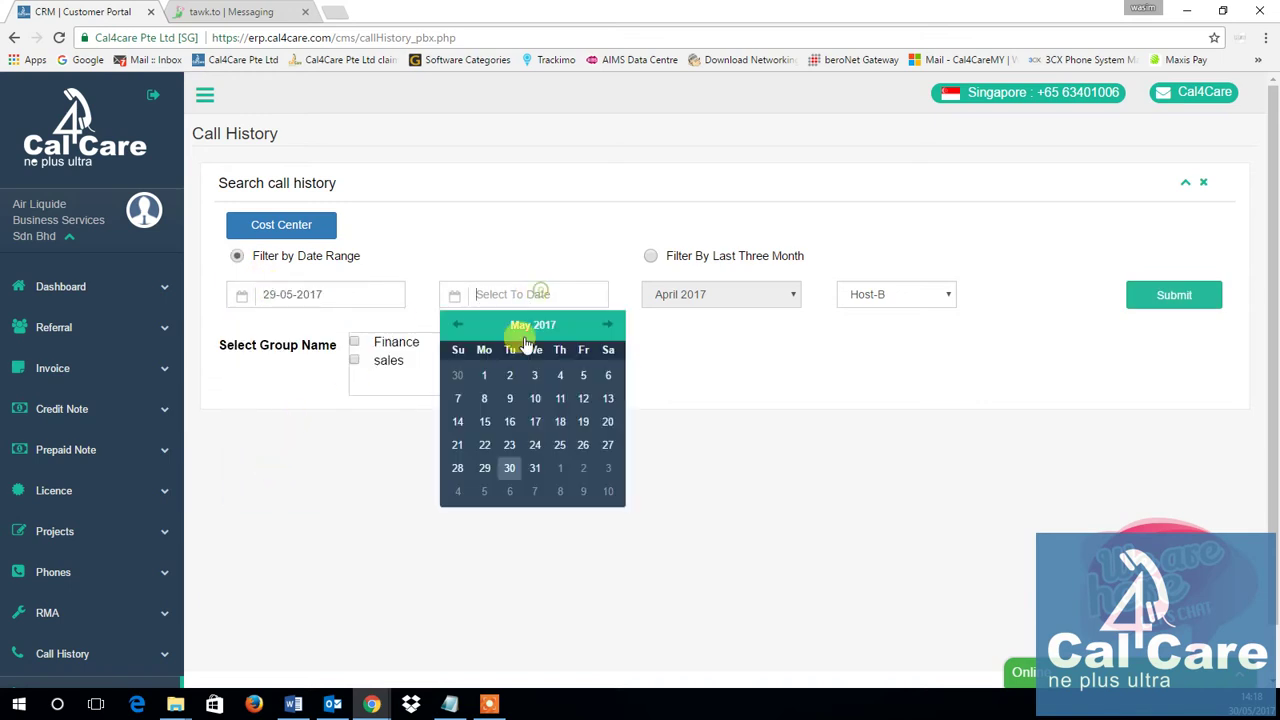
pyautogui.click(490, 467)
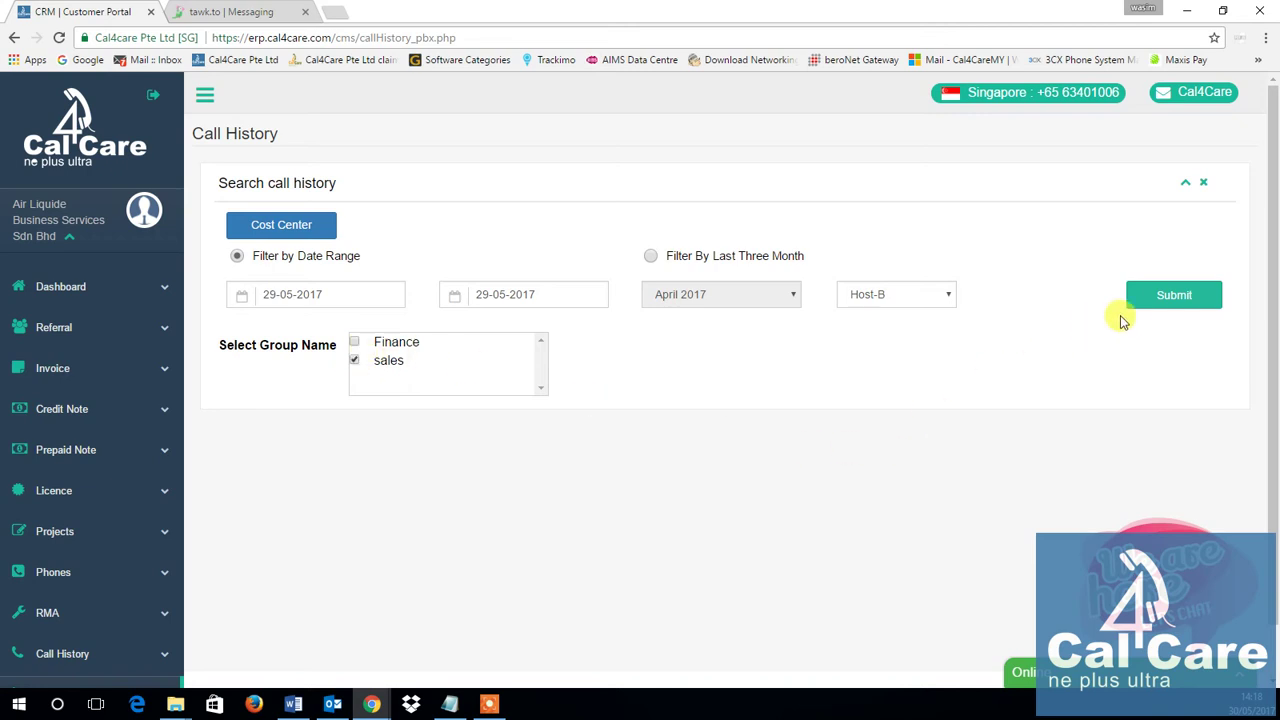
pyautogui.click(1172, 296)
pyautogui.click(1172, 296)
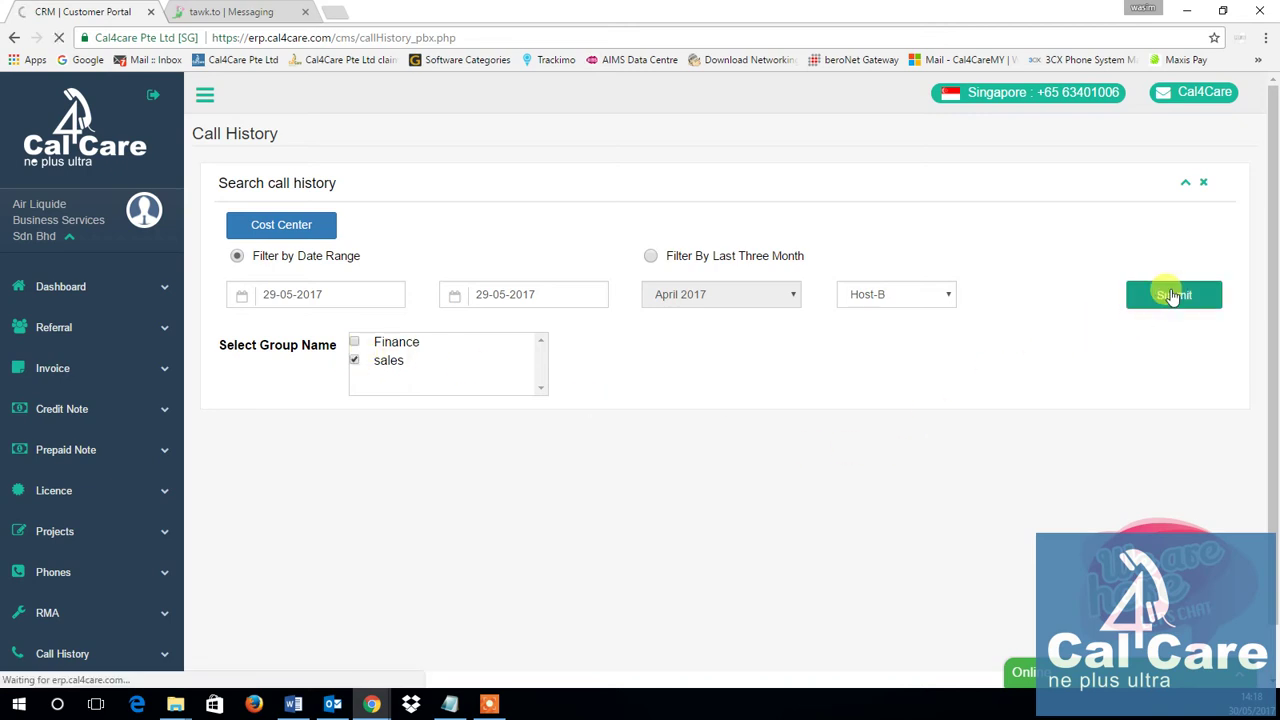
# - Review the seven sales-group calls, totalling 2385 duration and 5.7981 cost
pyautogui.scroll(-3, 798, 370)
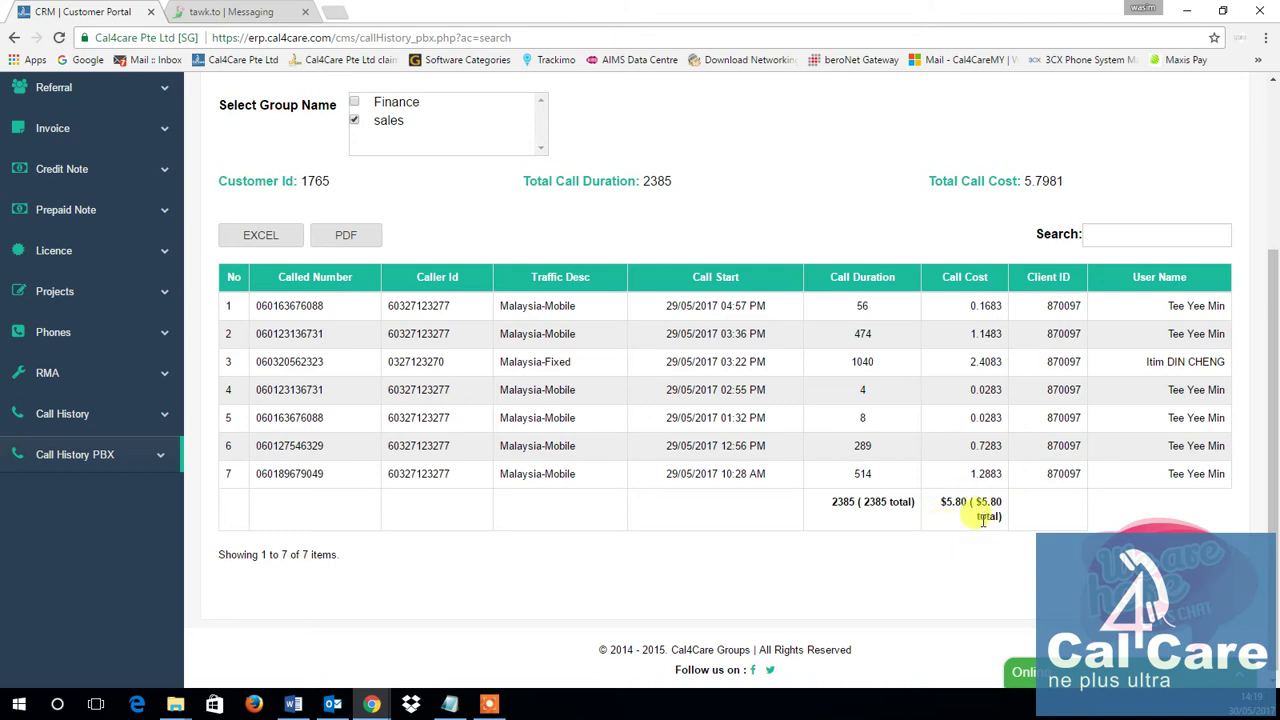
pyautogui.scroll(2, 980, 512)
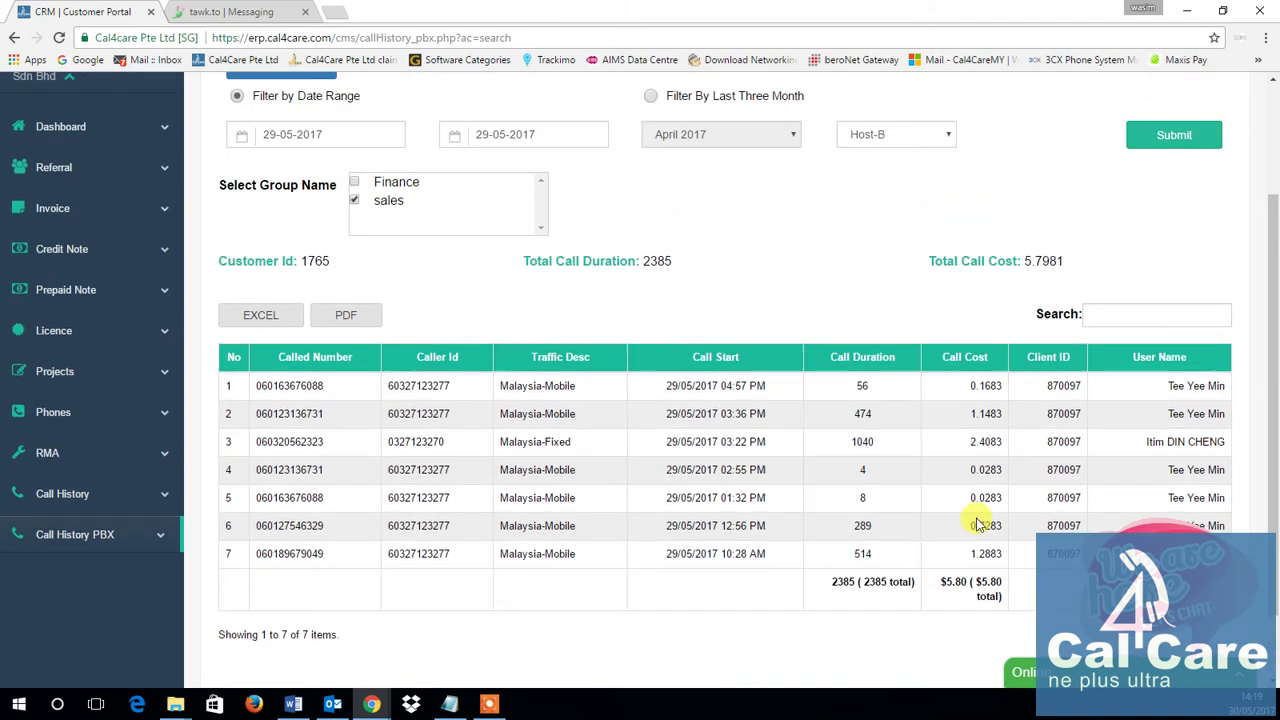
pyautogui.scroll(2, 980, 525)
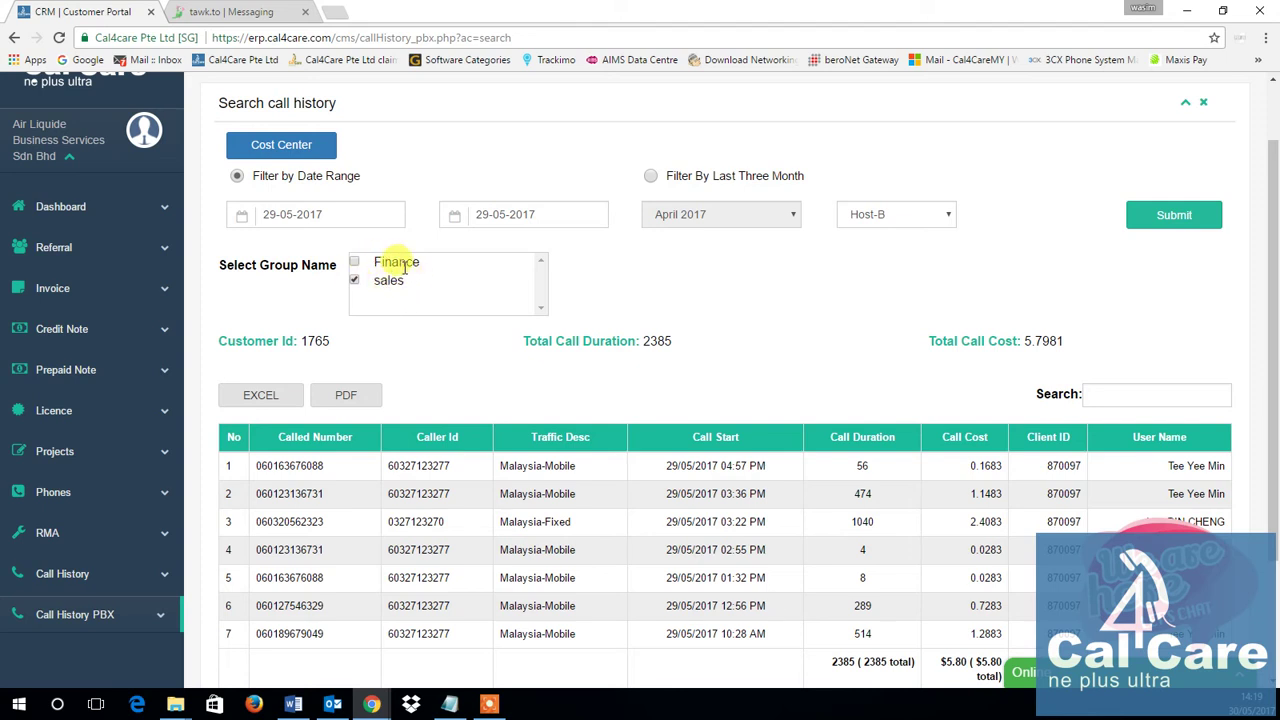
pyautogui.scroll(2, 407, 262)
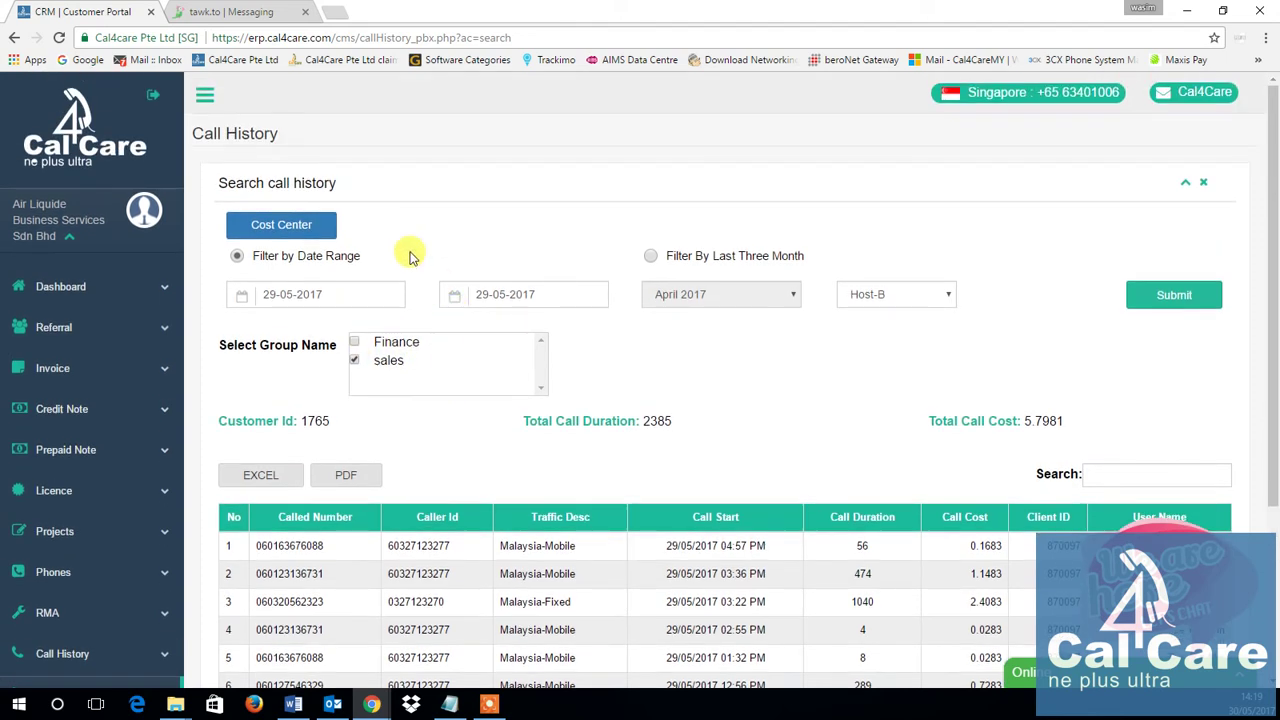
# - Edit the sales cost center, moving its second member out and back, then update it
pyautogui.click(290, 225)
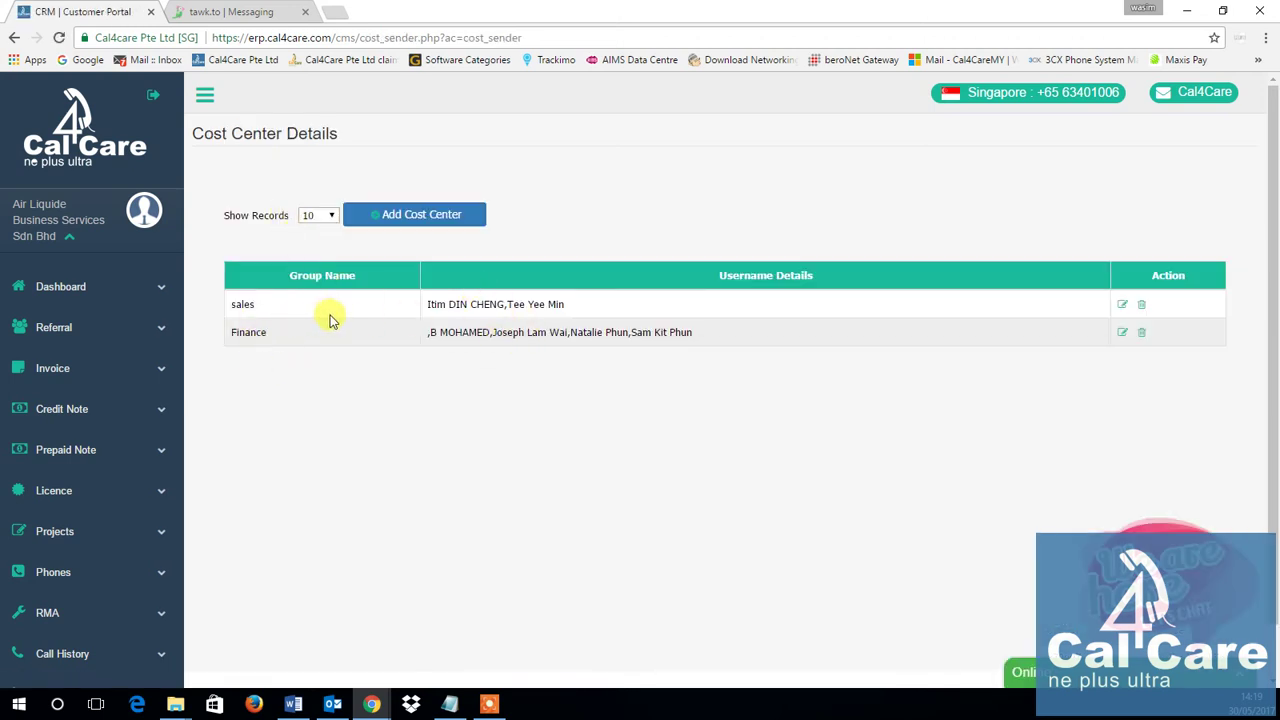
pyautogui.click(1123, 306)
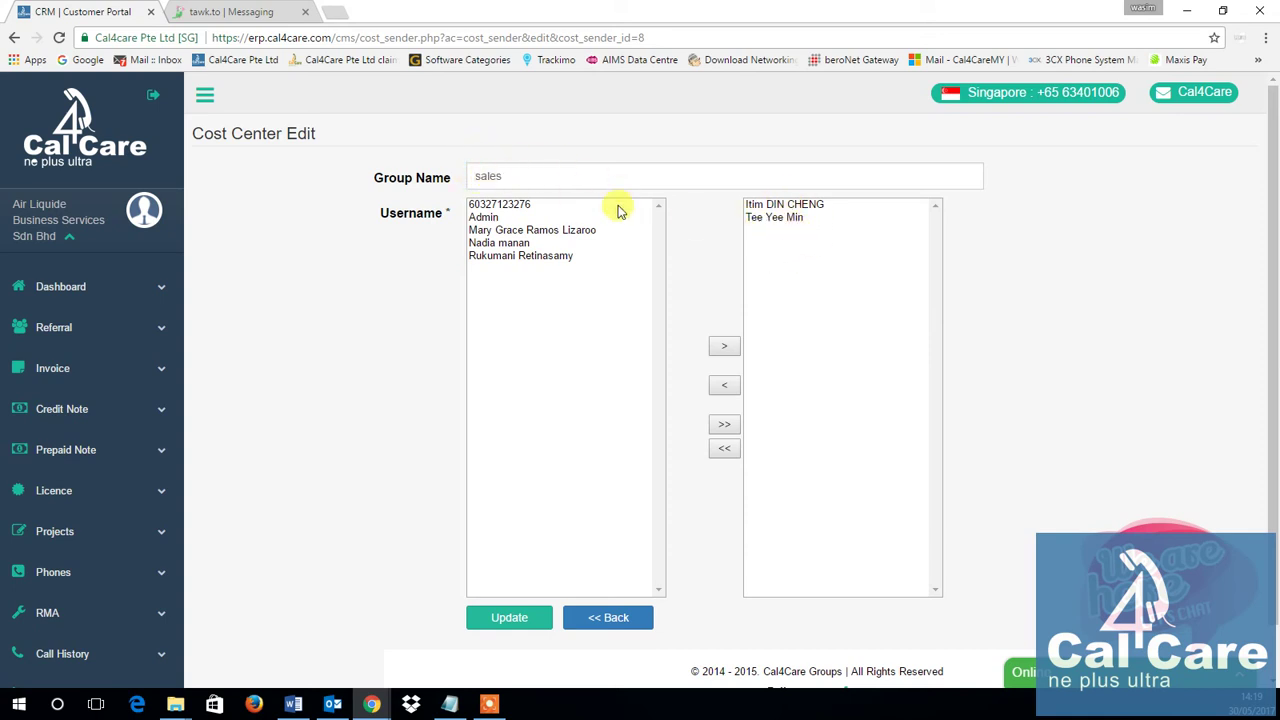
pyautogui.click(781, 219)
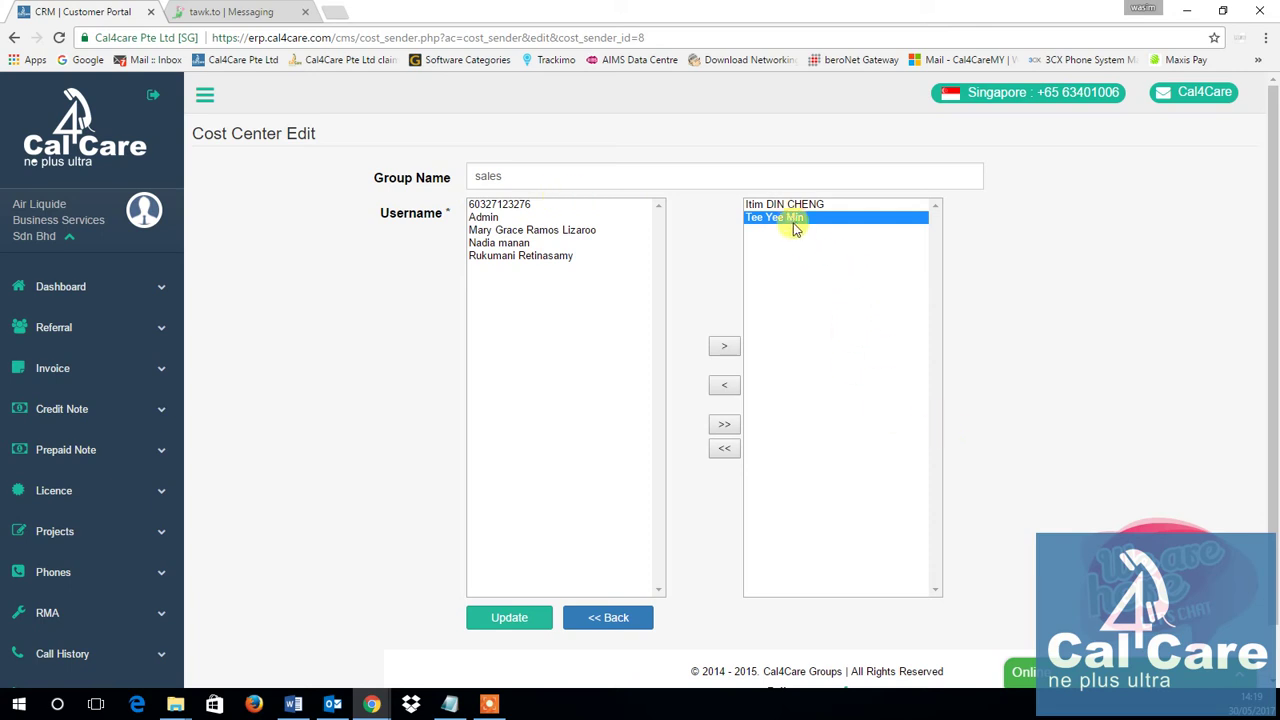
pyautogui.click(731, 388)
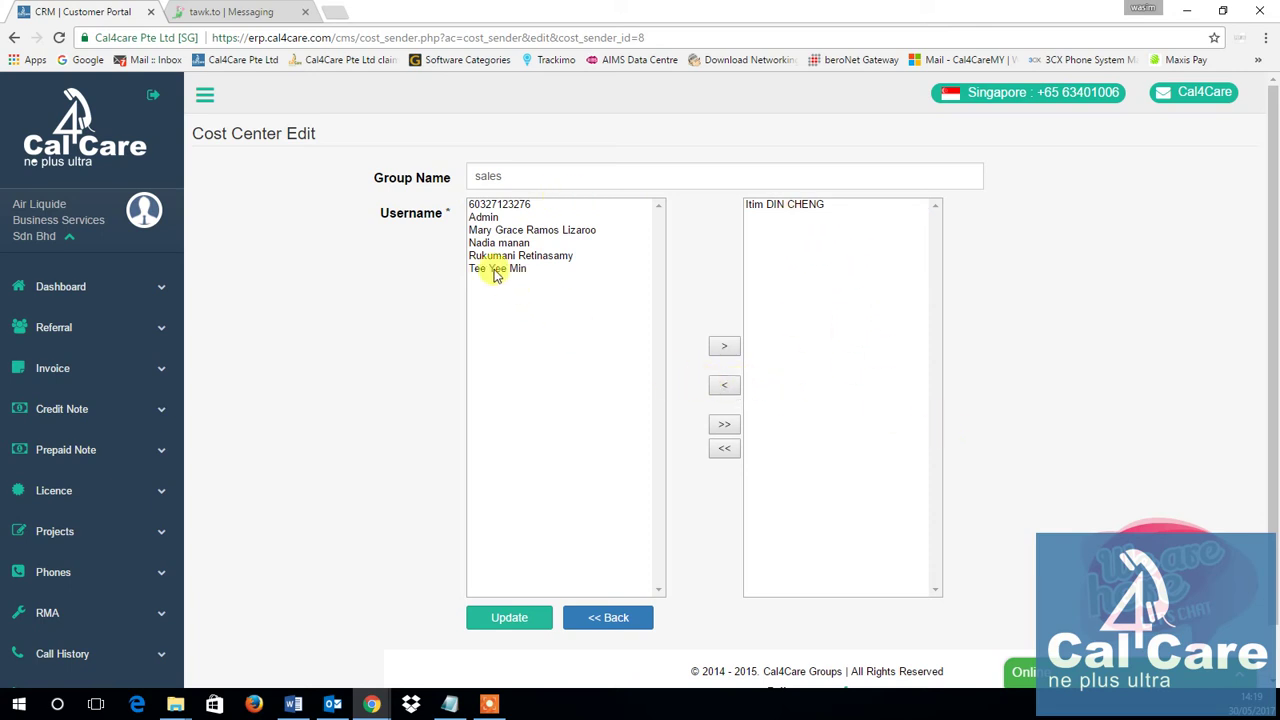
pyautogui.click(492, 270)
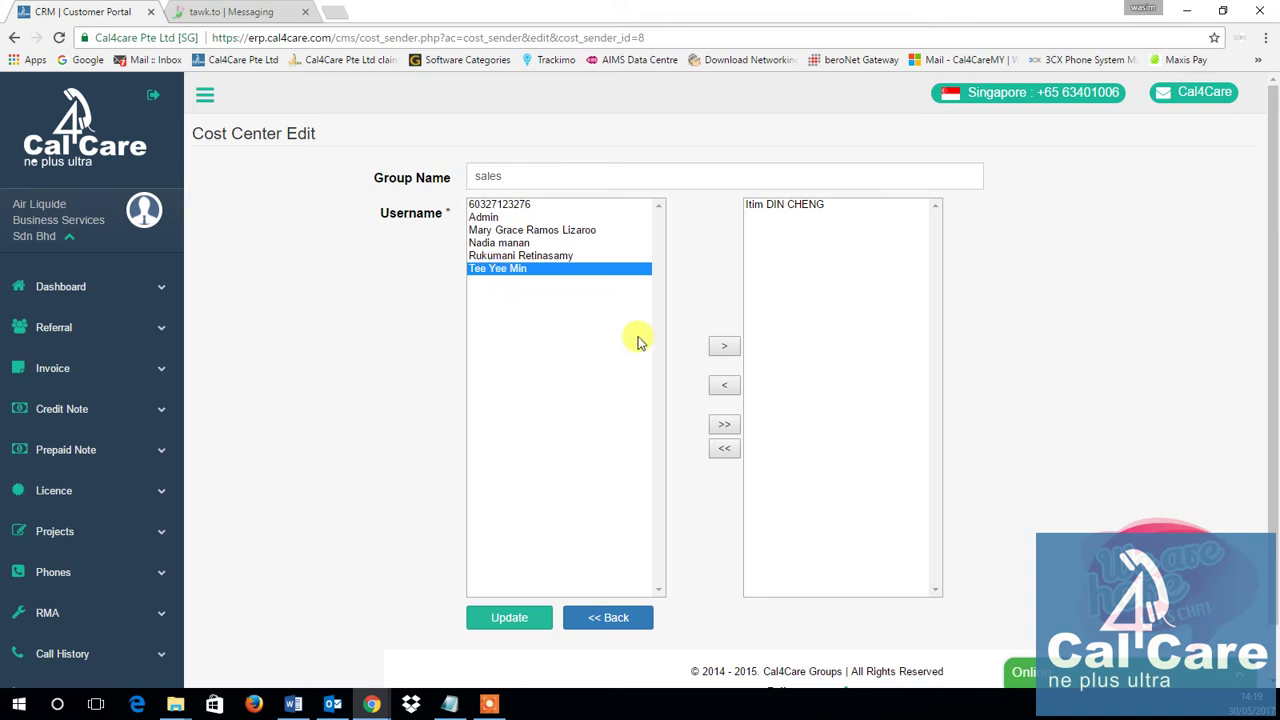
pyautogui.click(726, 348)
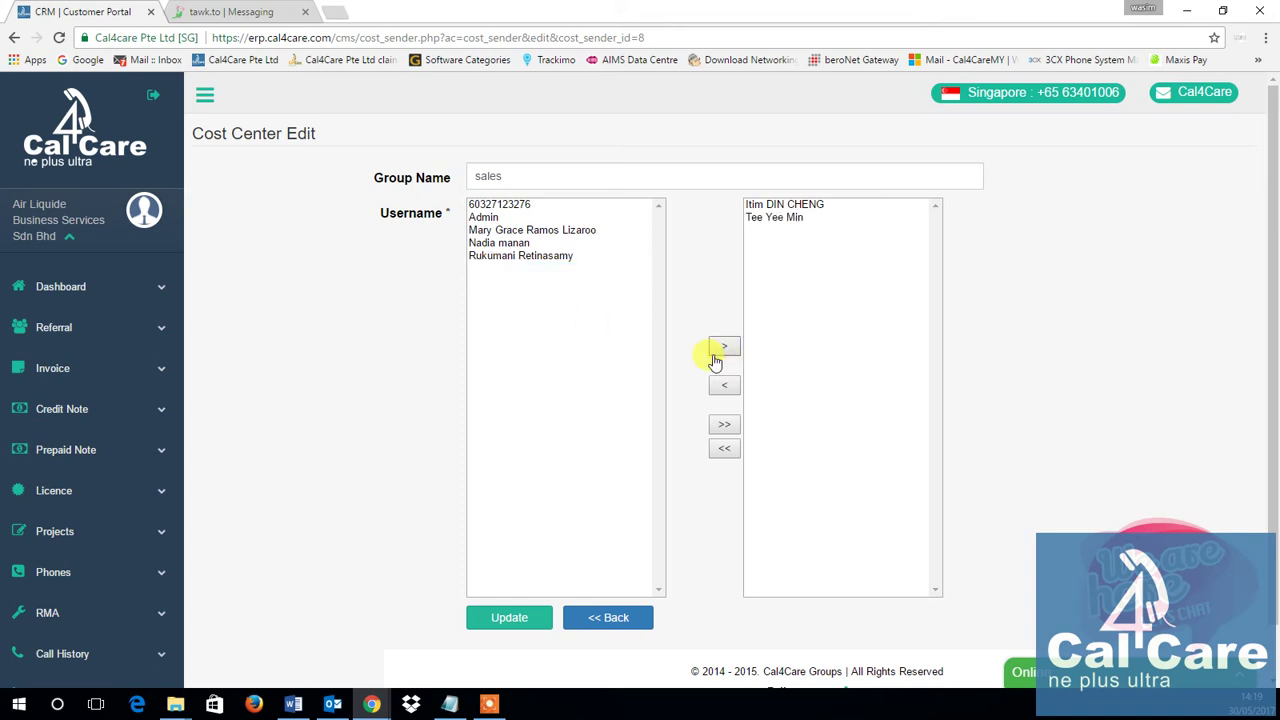
pyautogui.scroll(-1, 614, 424)
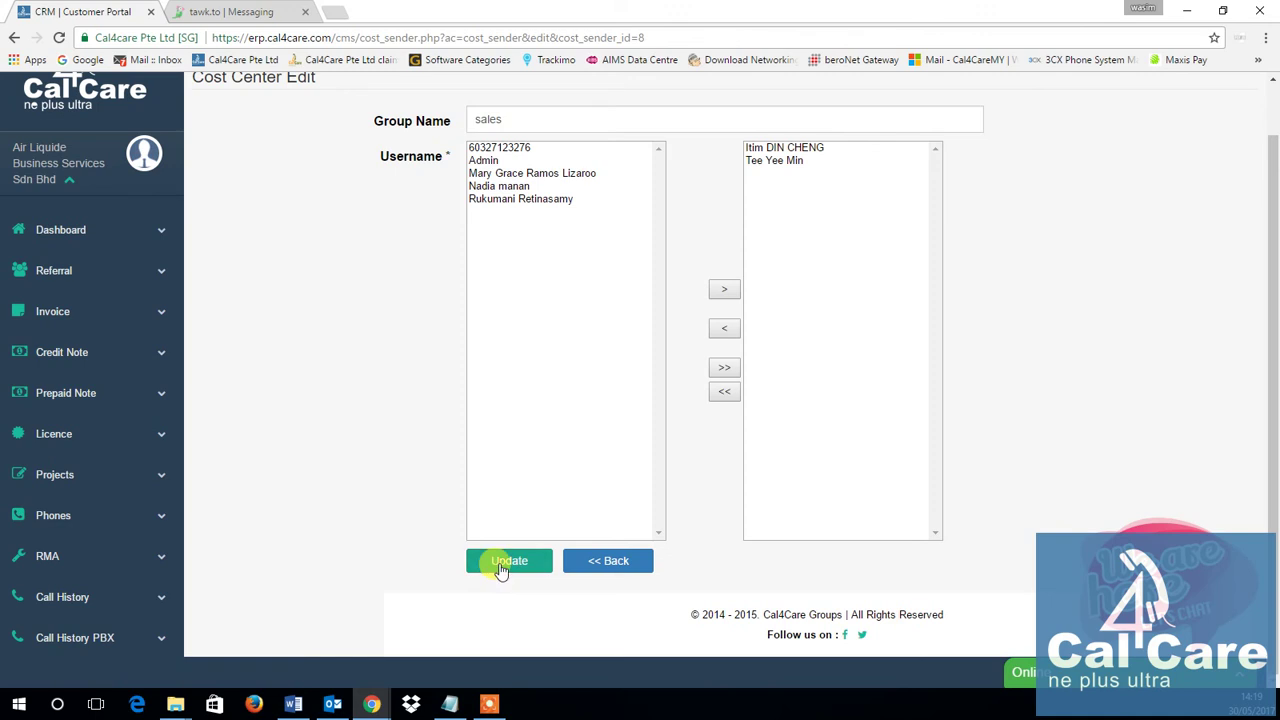
pyautogui.click(502, 566)
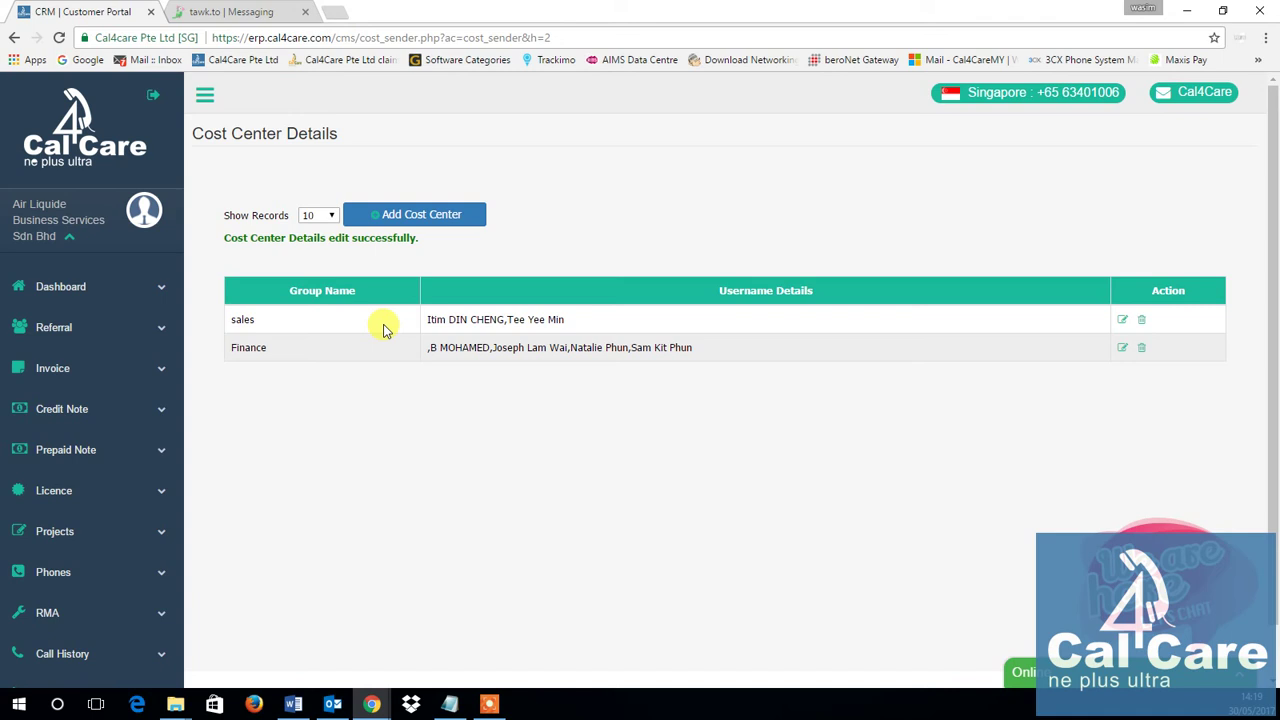
# - Add a 'customer service' cost center group with two users and save it
pyautogui.click(437, 219)
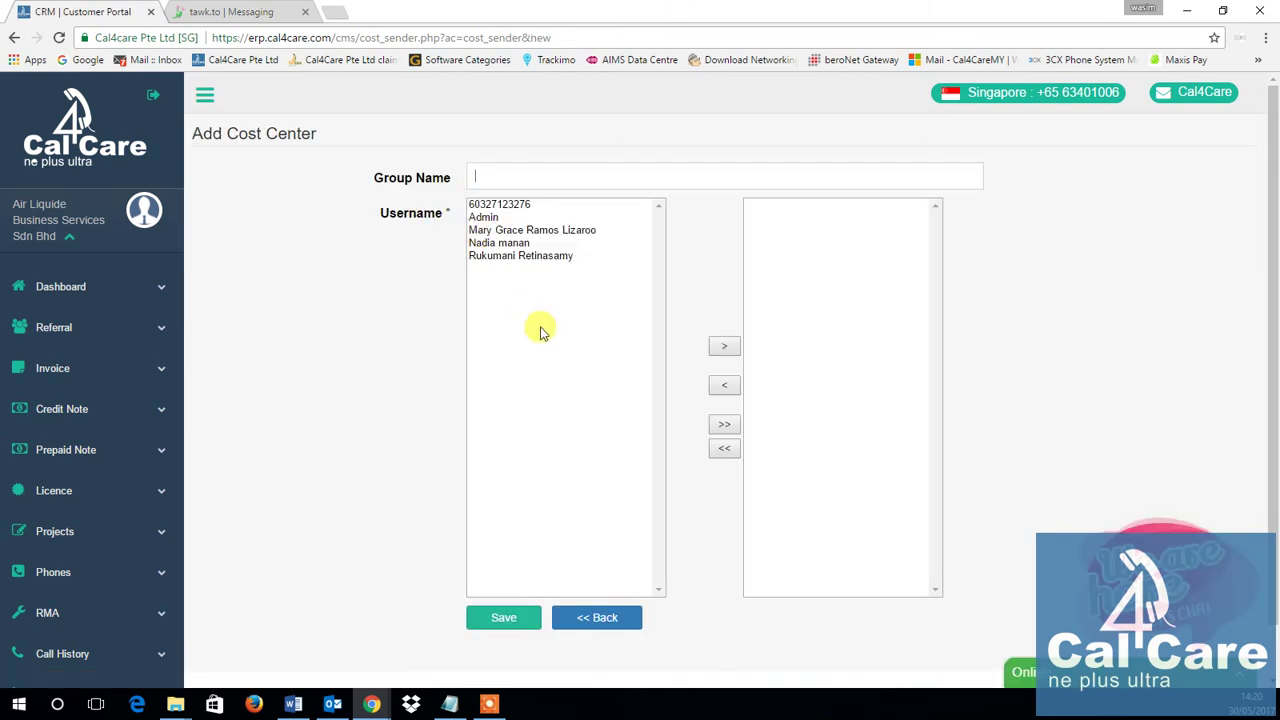
pyautogui.write('Cust')
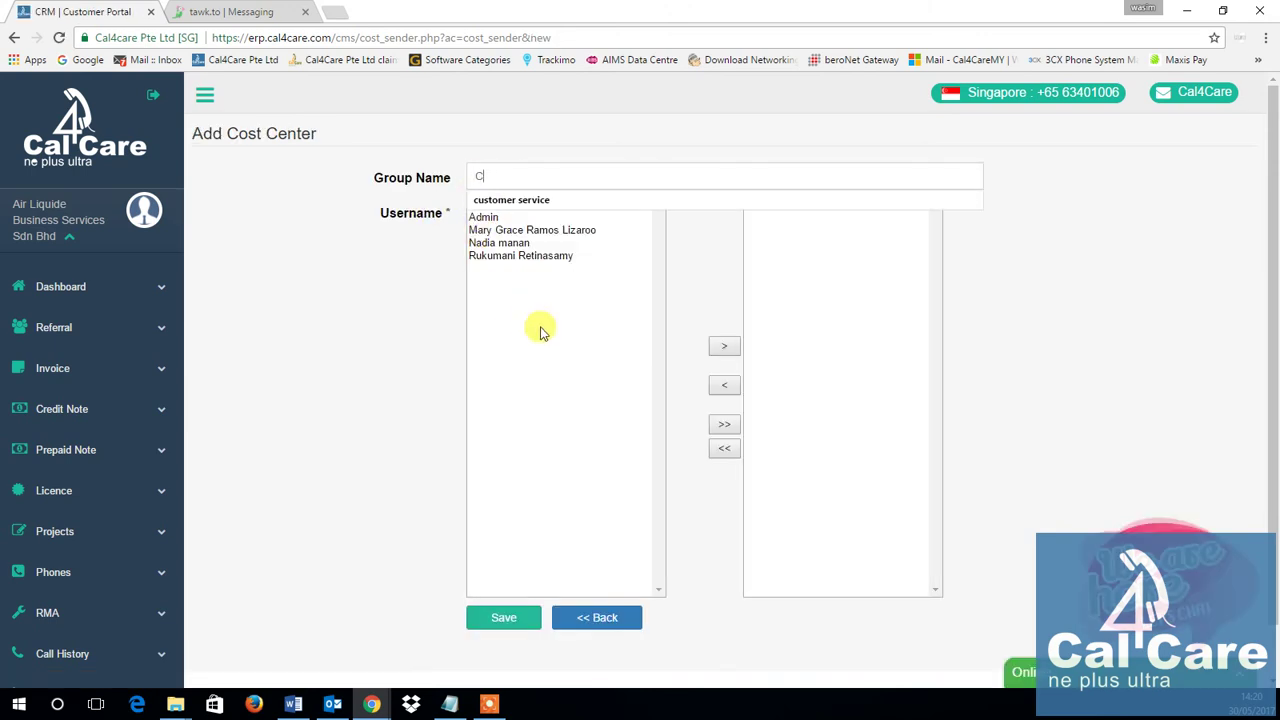
pyautogui.click(532, 204)
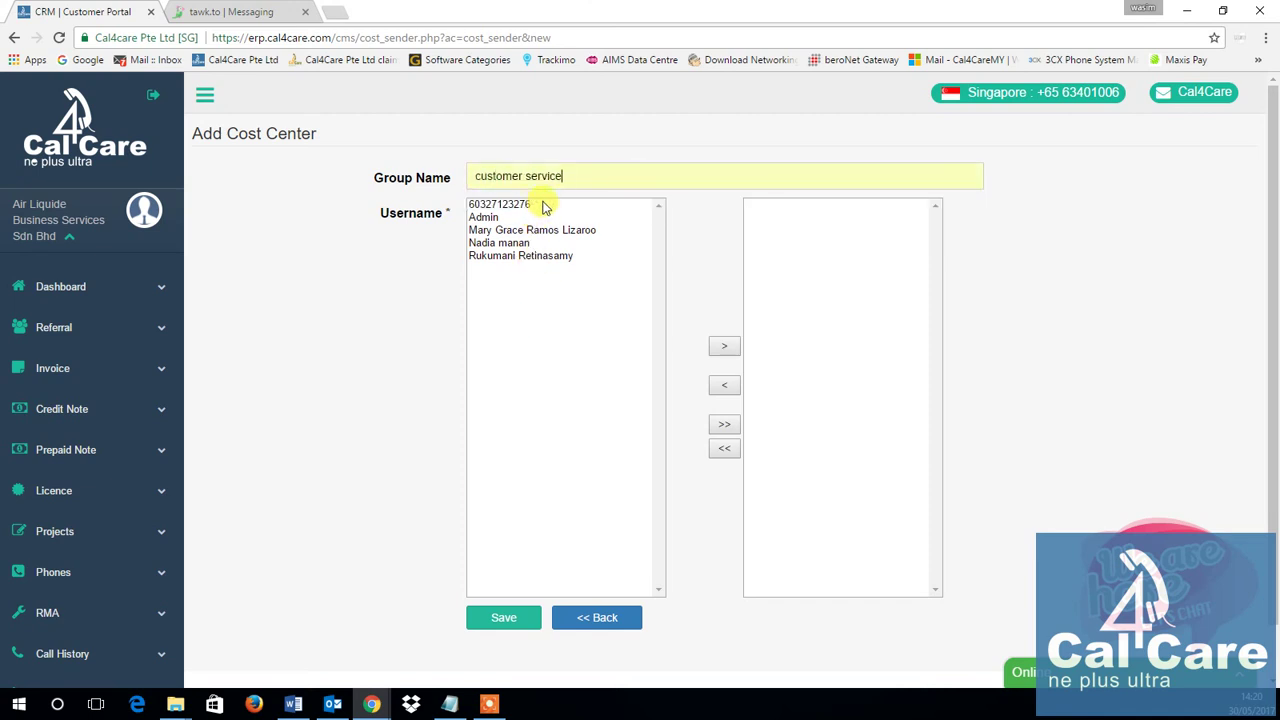
pyautogui.click(528, 258)
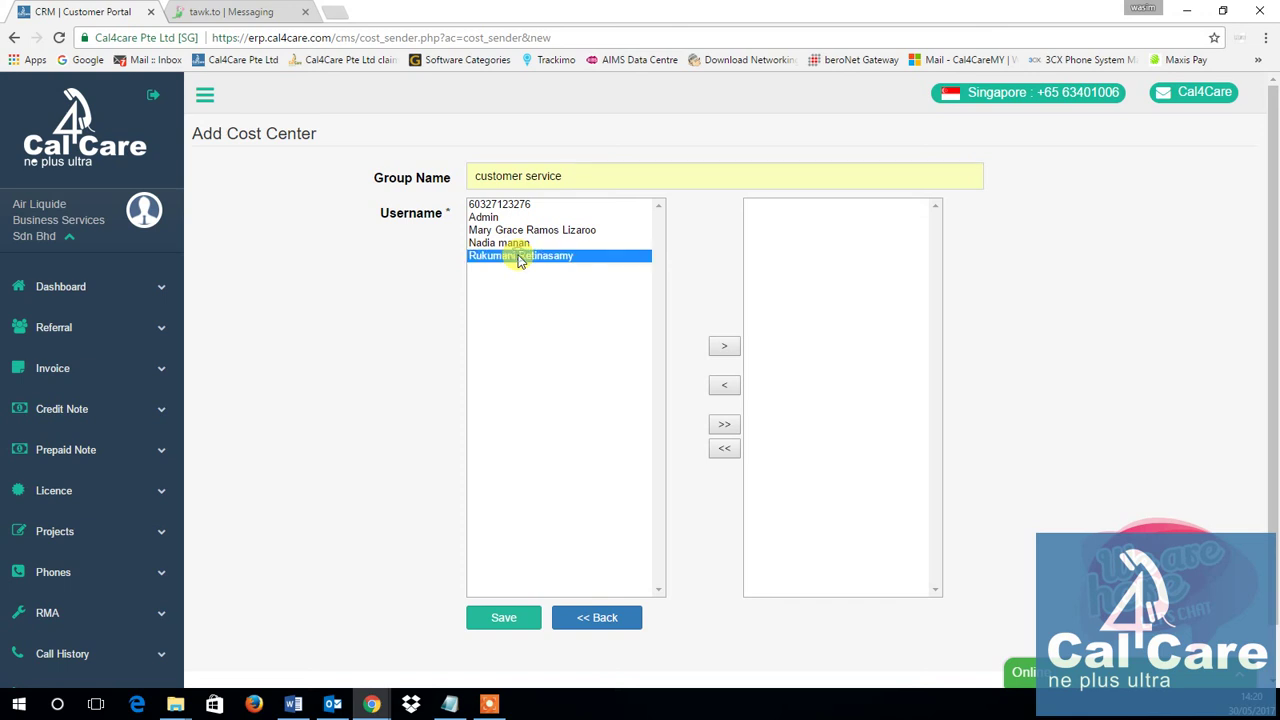
pyautogui.click(727, 348)
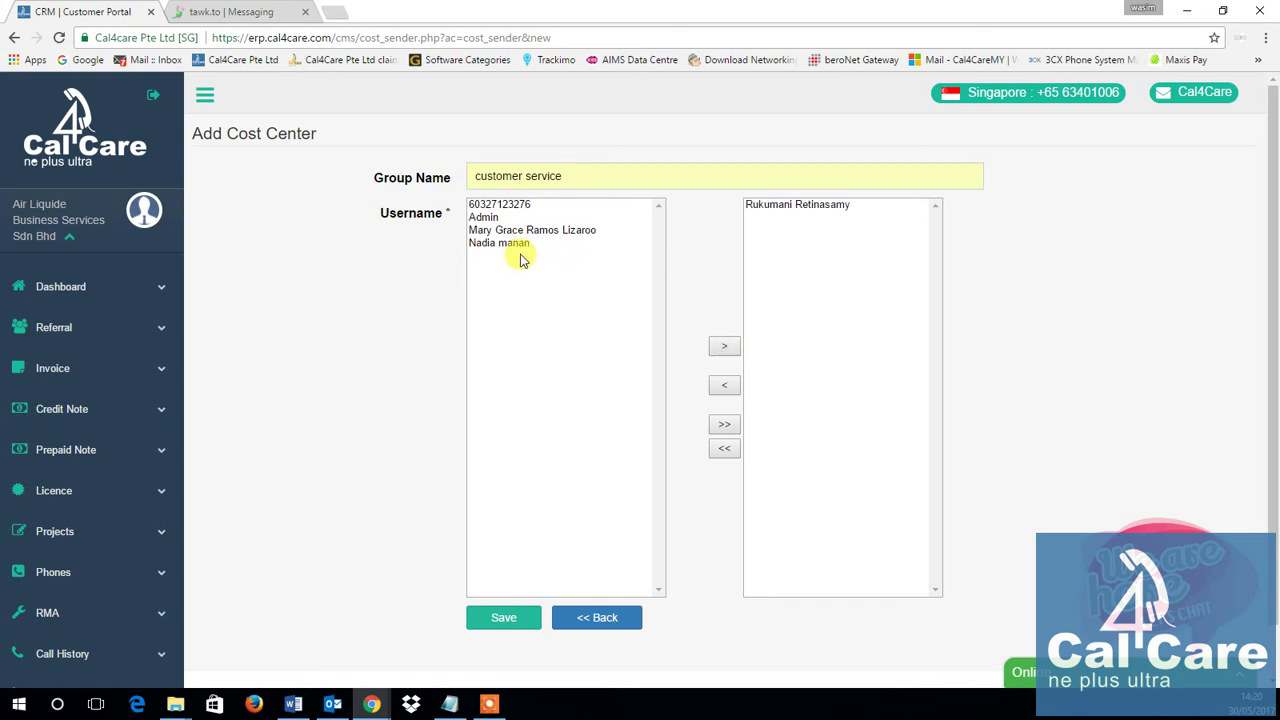
pyautogui.click(515, 244)
pyautogui.click(718, 347)
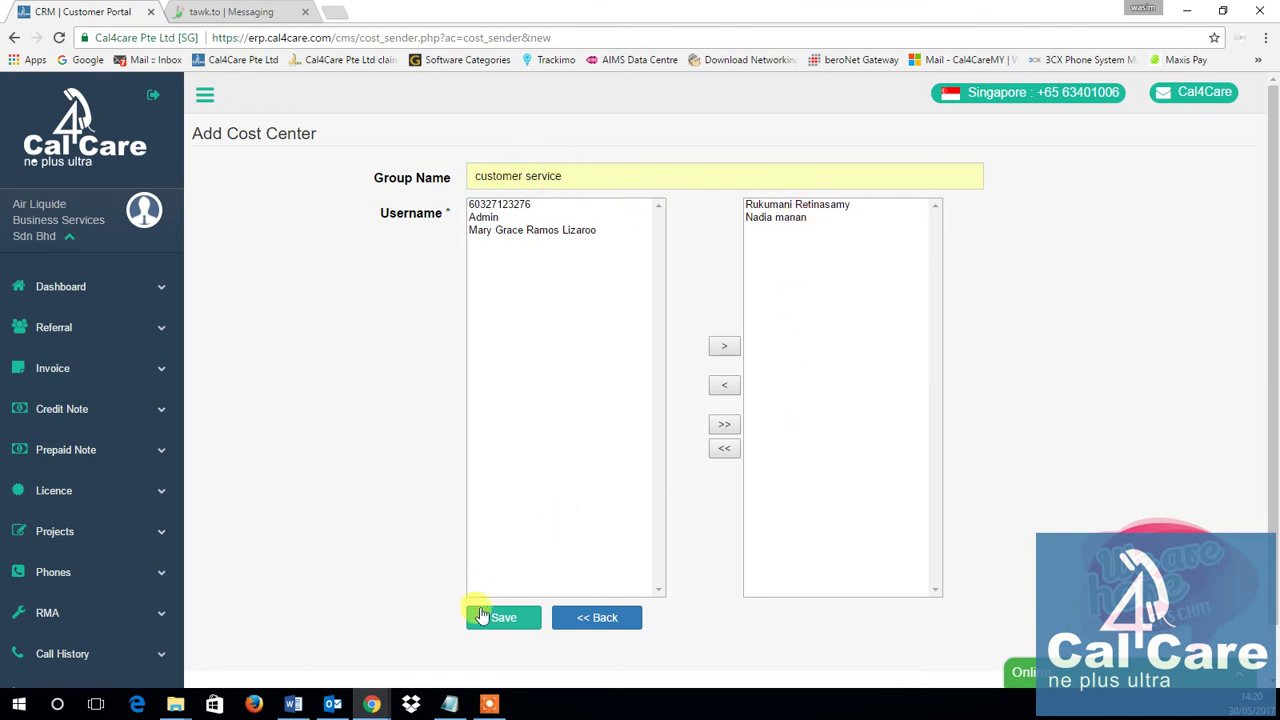
pyautogui.click(503, 616)
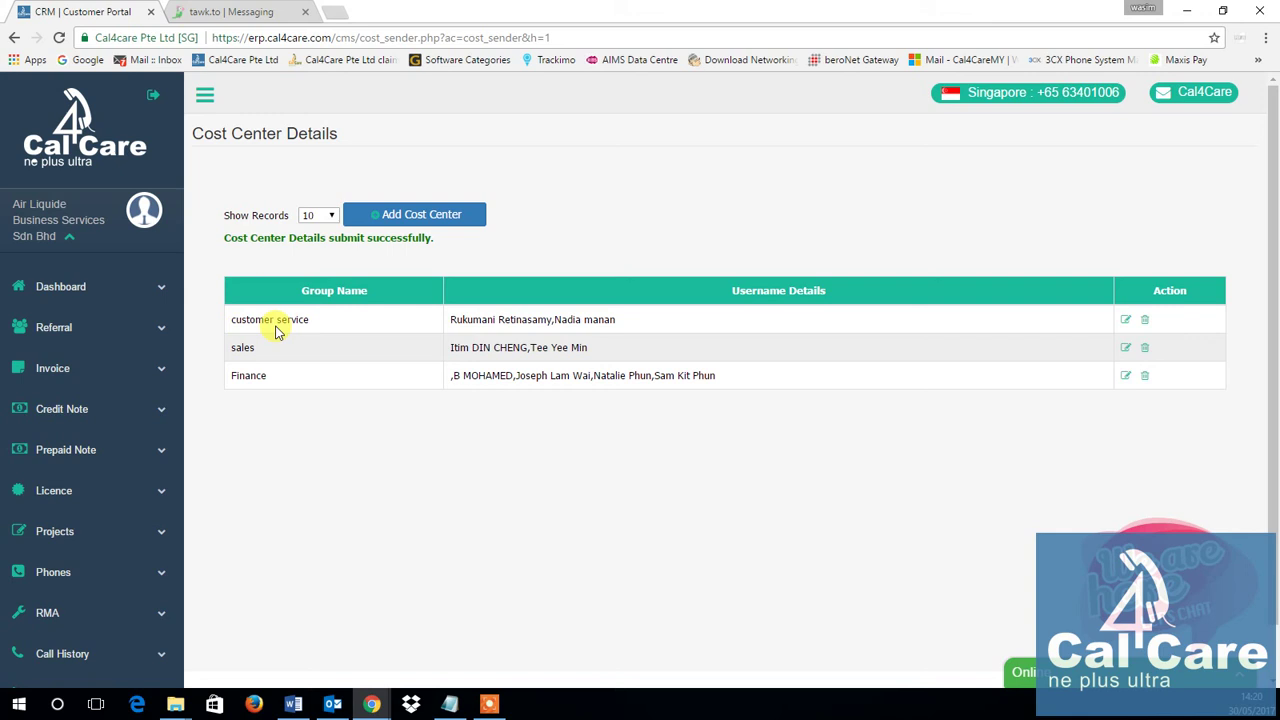
# - Delete the customer service cost center group and return to the dashboard
pyautogui.click(1145, 320)
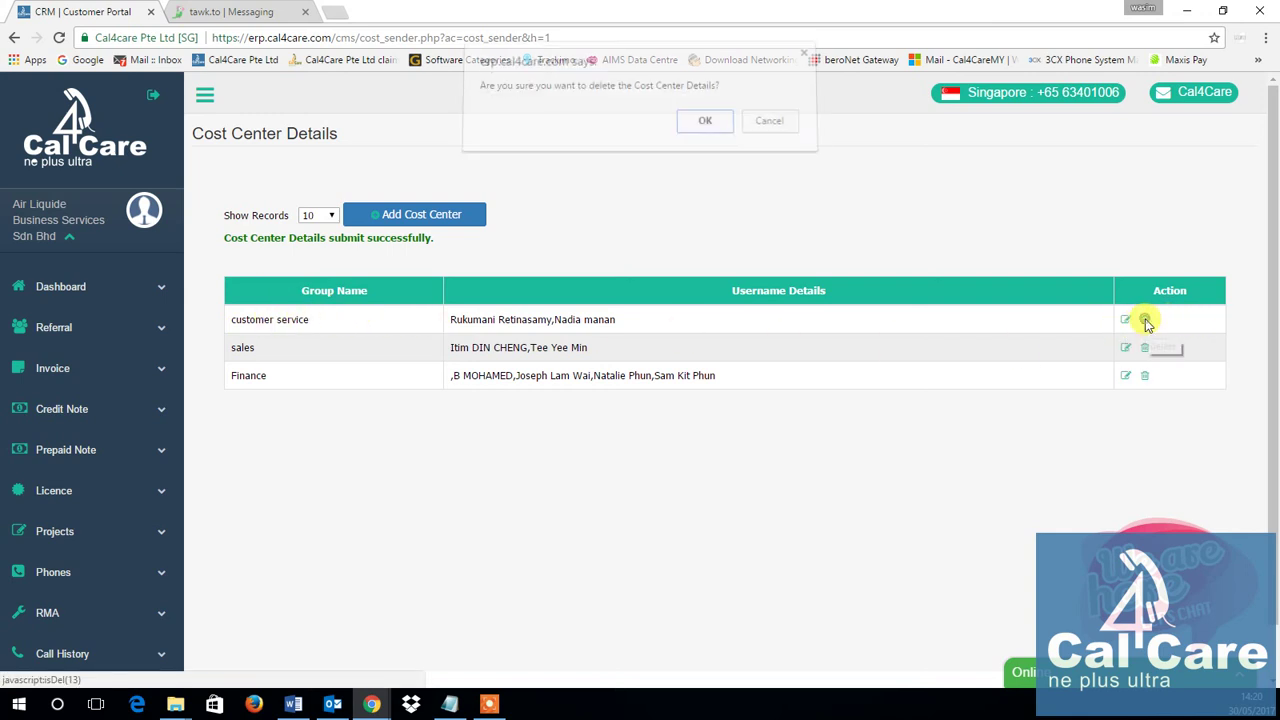
pyautogui.click(703, 131)
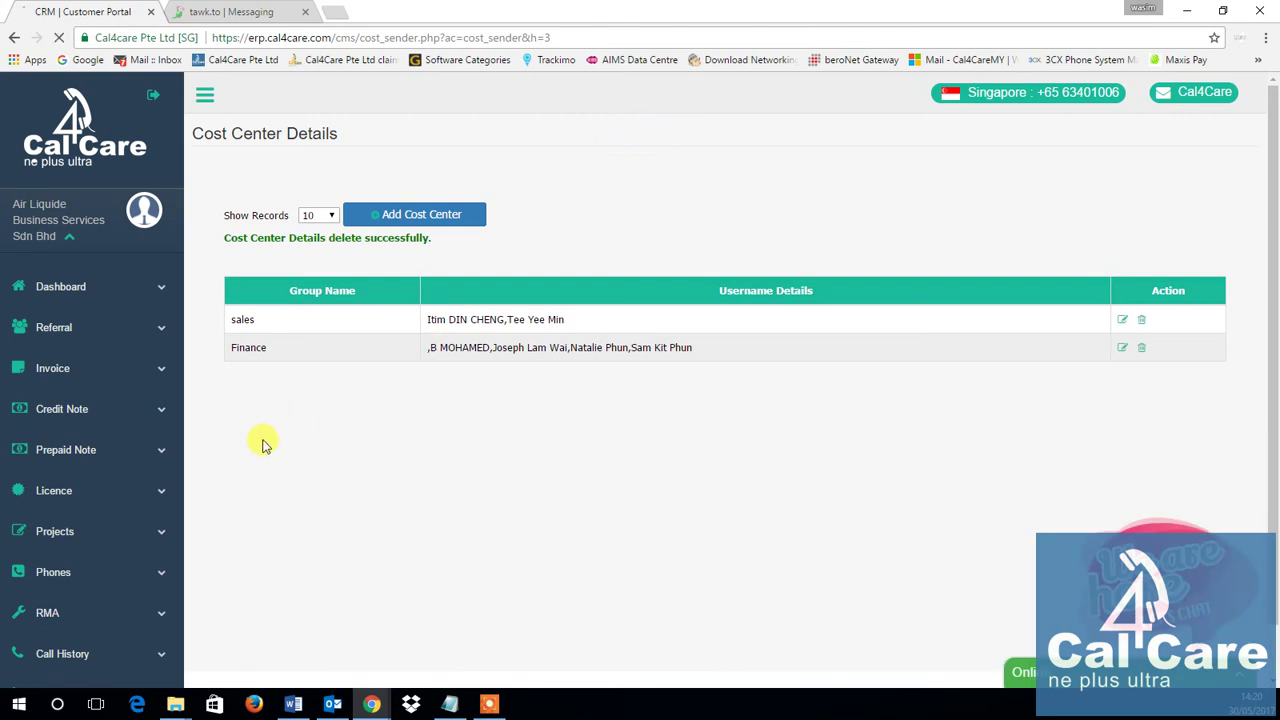
pyautogui.click(78, 290)
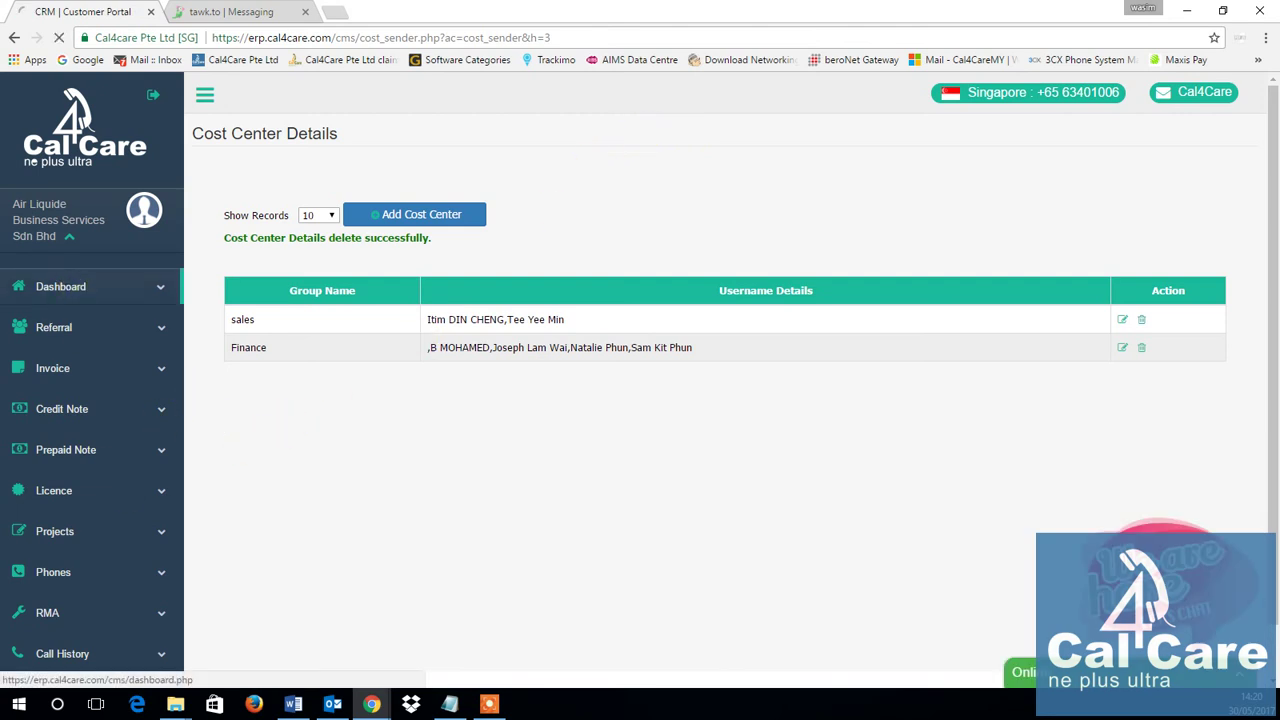